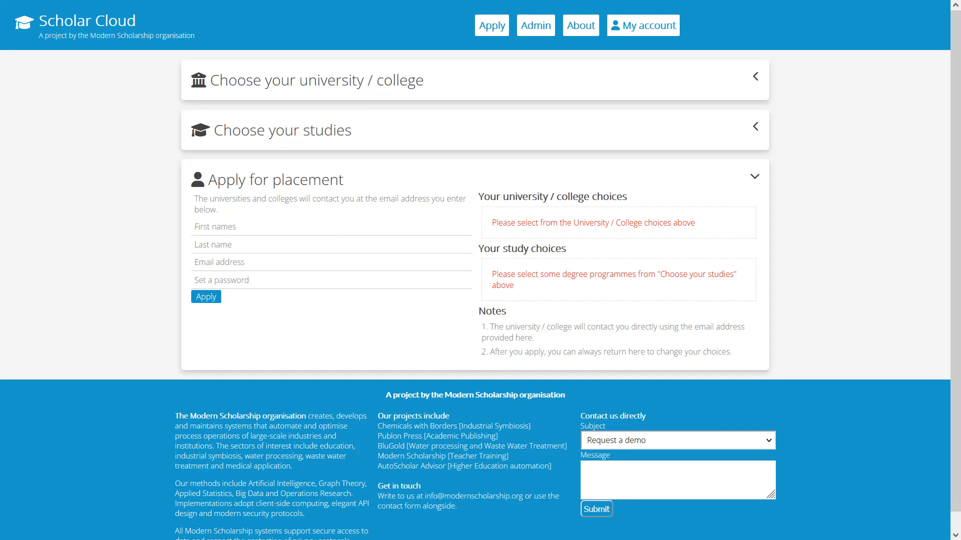
Switch to the narrow browser window, preview the Scholar Cloud page sections in its compact layout, and return to the full-width page
key("alt+Tab")
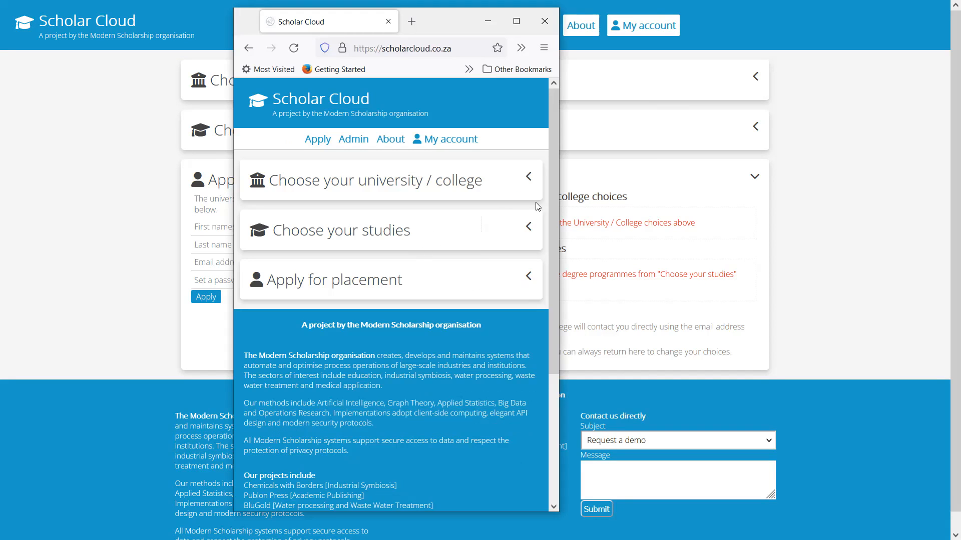
left_click(379, 181)
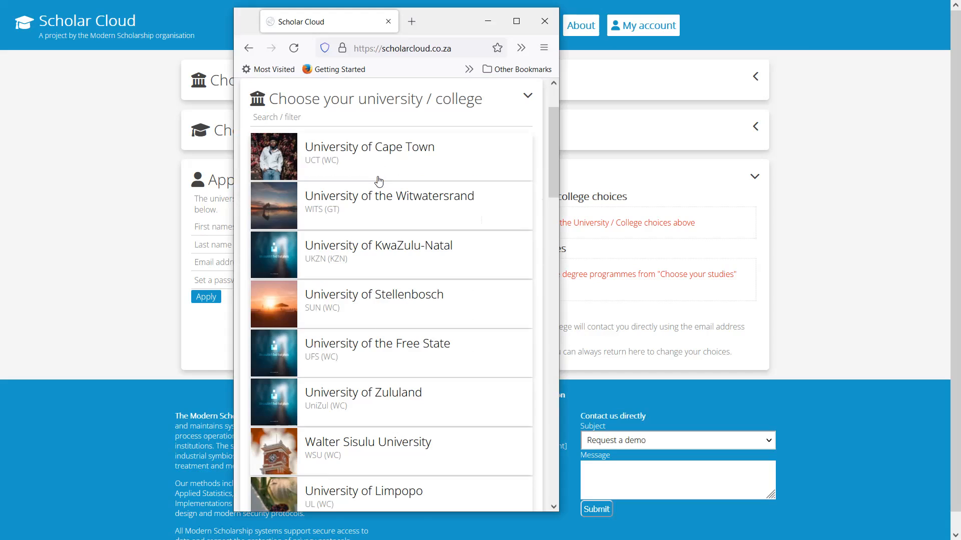
left_click(378, 182)
left_click(368, 273)
left_click(370, 180)
left_click(829, 138)
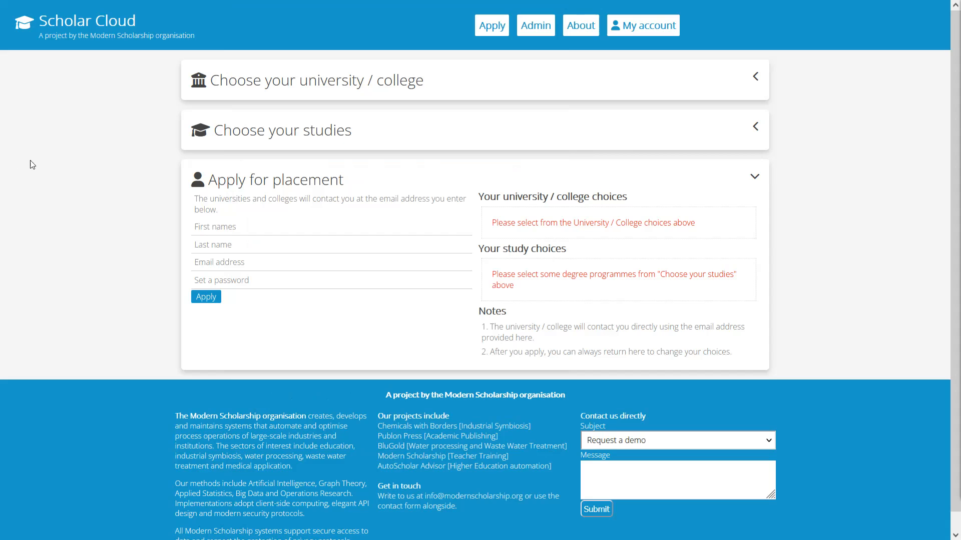
Collapse and reopen the Apply for placement section to examine its form and choice lists
left_click(326, 189)
left_click(332, 193)
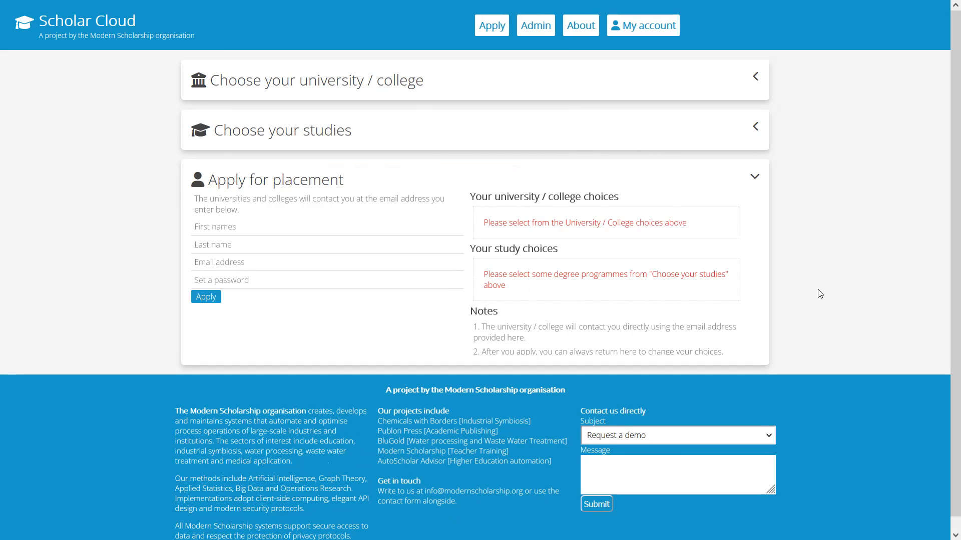
scroll(744, 245, "down", 1)
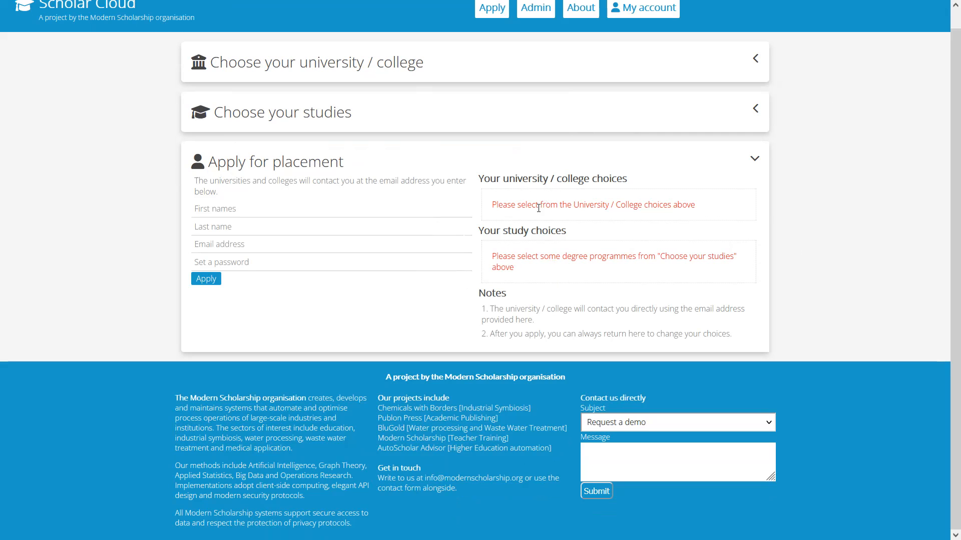
Expand the Choose your university / college section and look through the listed institutions
left_click(375, 70)
scroll(321, 100, "down", 1)
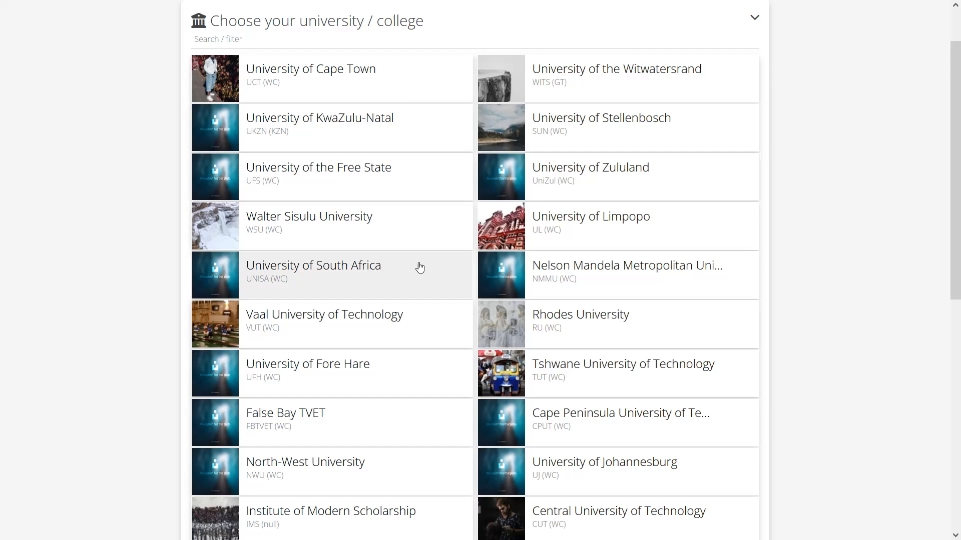
scroll(420, 268, "down", 4)
scroll(420, 268, "up", 5)
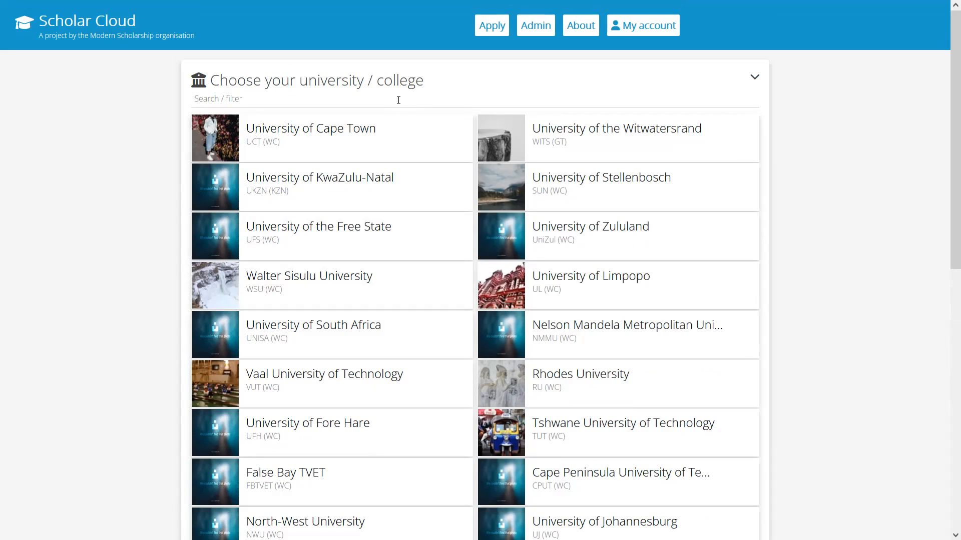
Filter the institution list by "ca" and clear the filter again
left_click(398, 97)
type("ca")
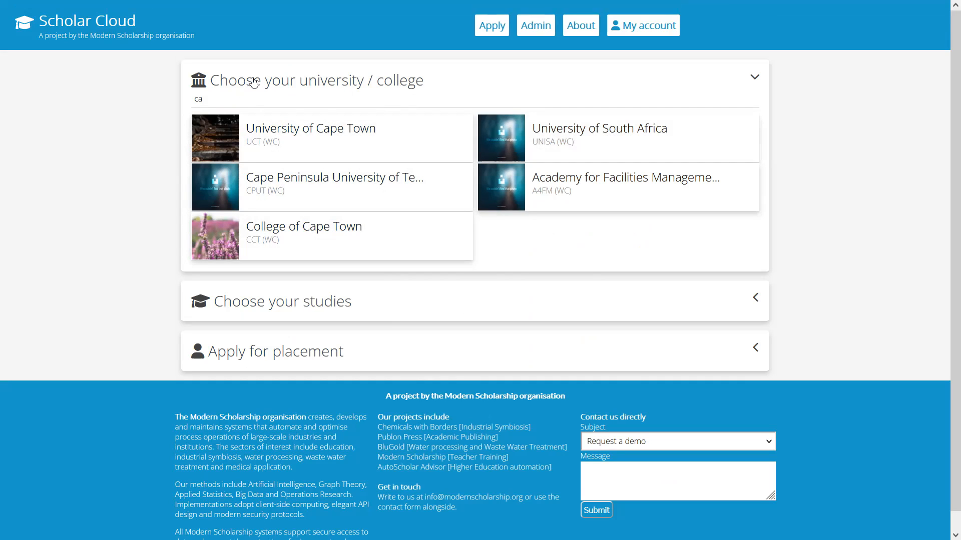
key("BackSpace")
key("BackSpace")
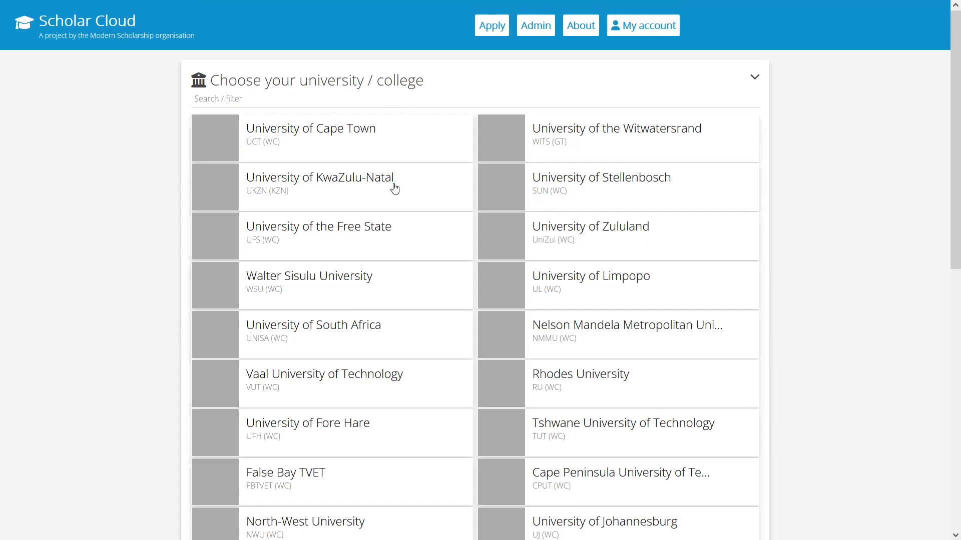
Select the universities of Cape Town, the Witwatersrand, KwaZulu-Natal, the Free State and Zululand, plus Walter Sisulu University
left_click(363, 144)
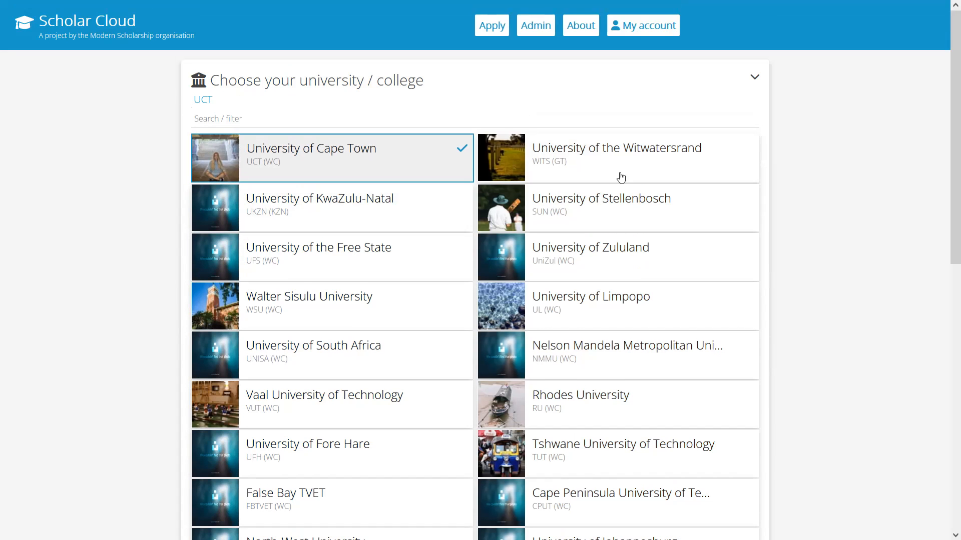
left_click(626, 149)
left_click(367, 216)
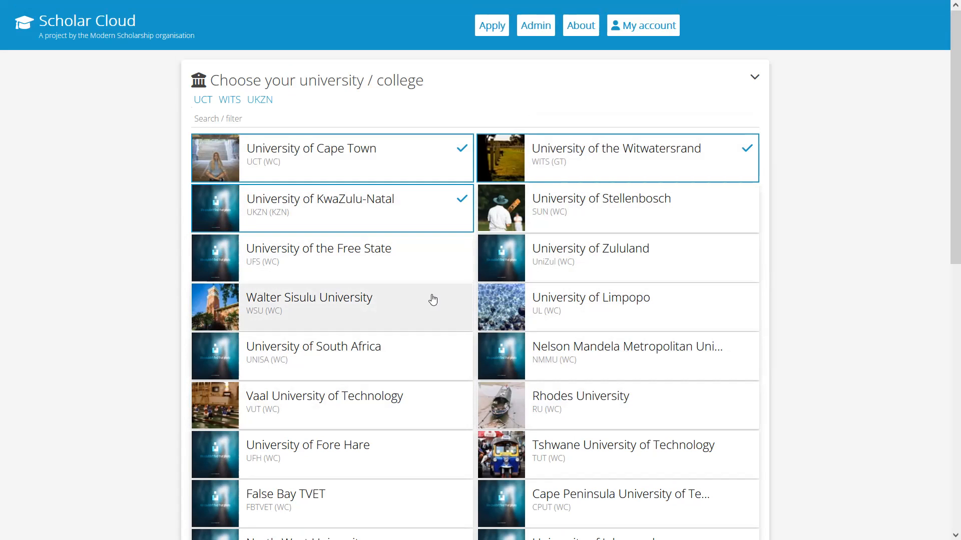
left_click(431, 267)
left_click(430, 320)
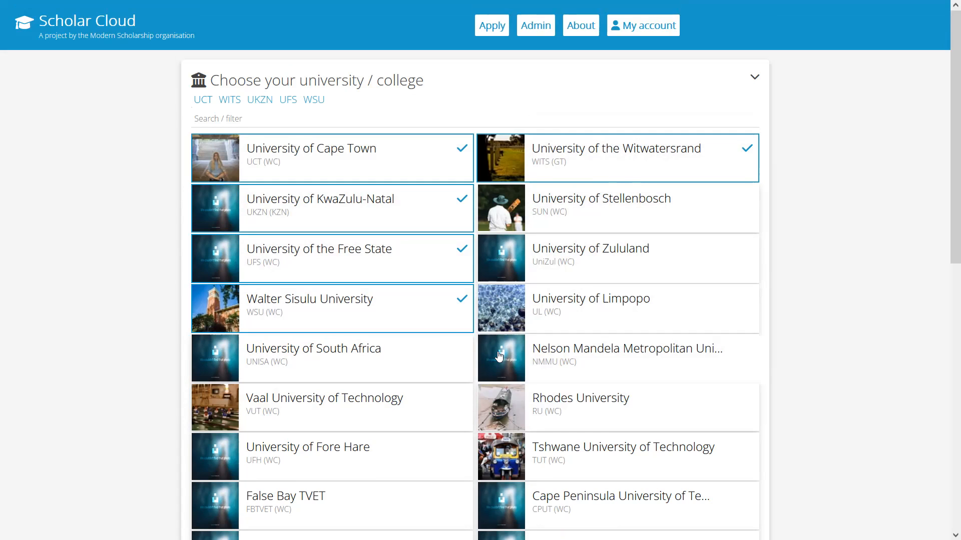
left_click(665, 268)
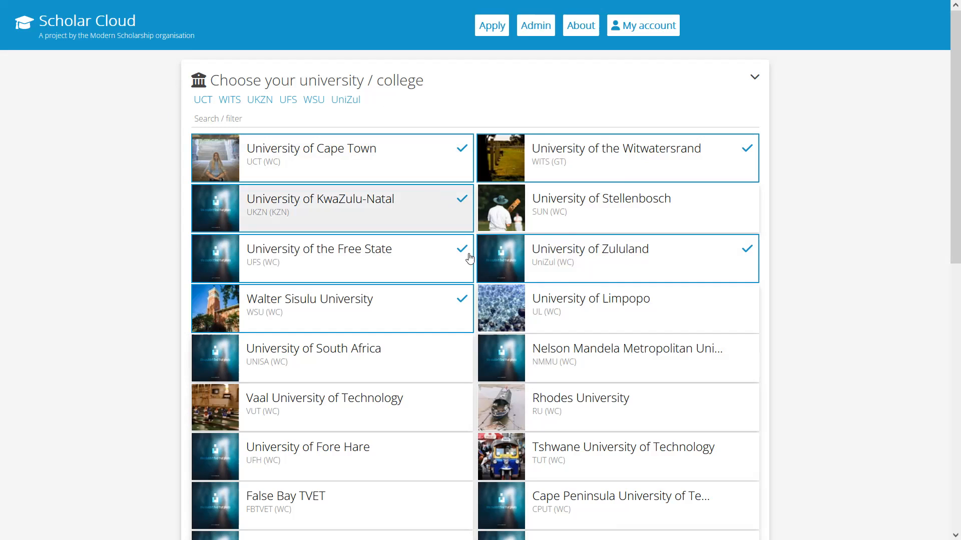
Remove the University of the Free State from the chosen institutions and collapse the university section
left_click(398, 264)
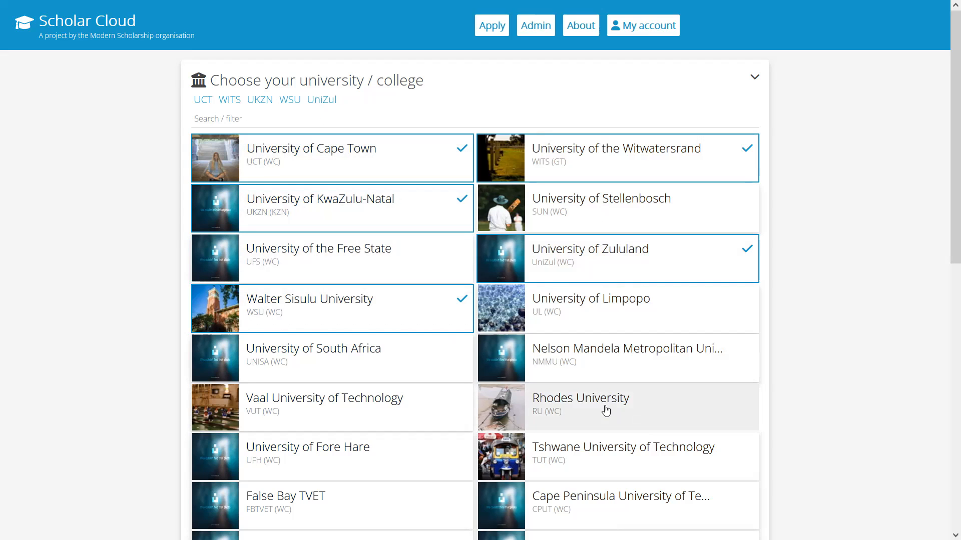
scroll(607, 404, "down", 3)
scroll(606, 406, "up", 3)
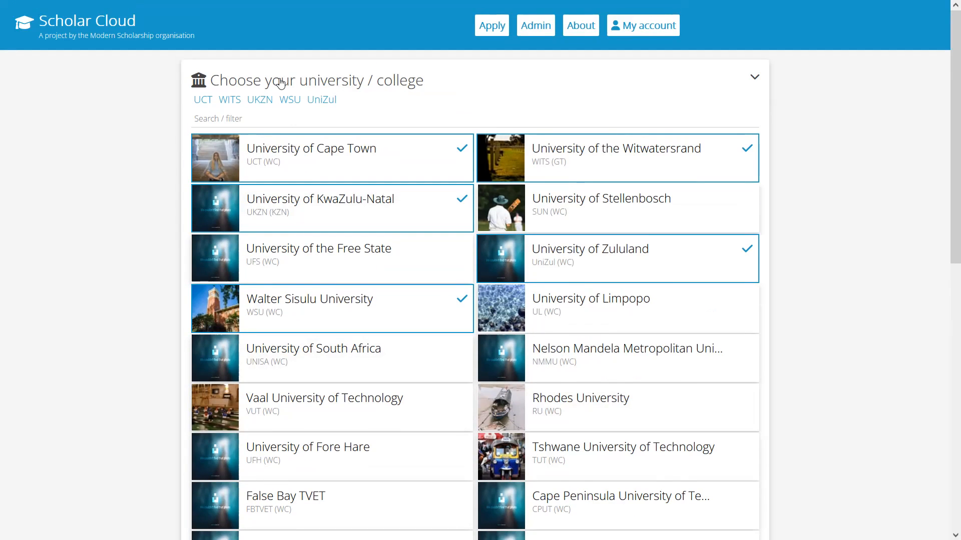
left_click(364, 83)
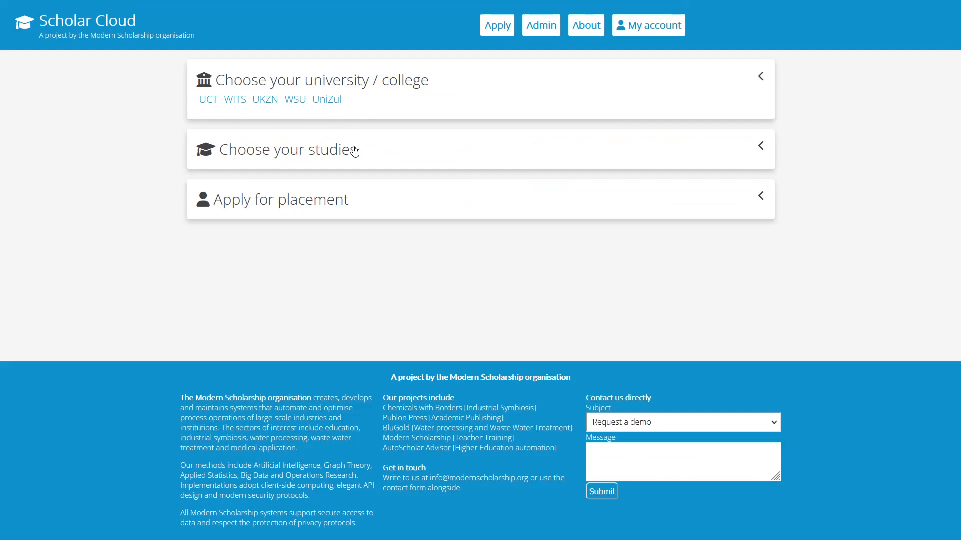
Expand the Choose your studies section and look through the available degree programmes
left_click(337, 157)
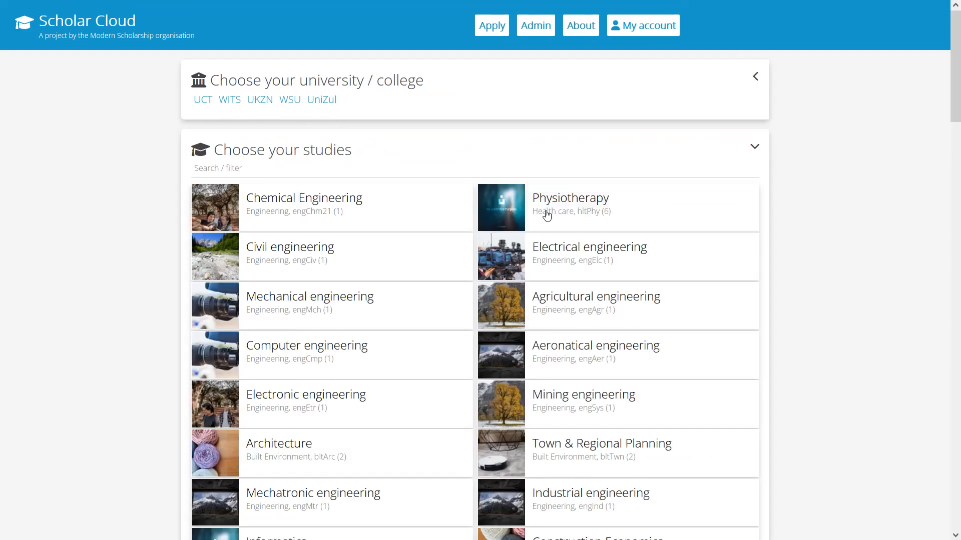
scroll(480, 228, "down", 3)
scroll(533, 225, "down", 20)
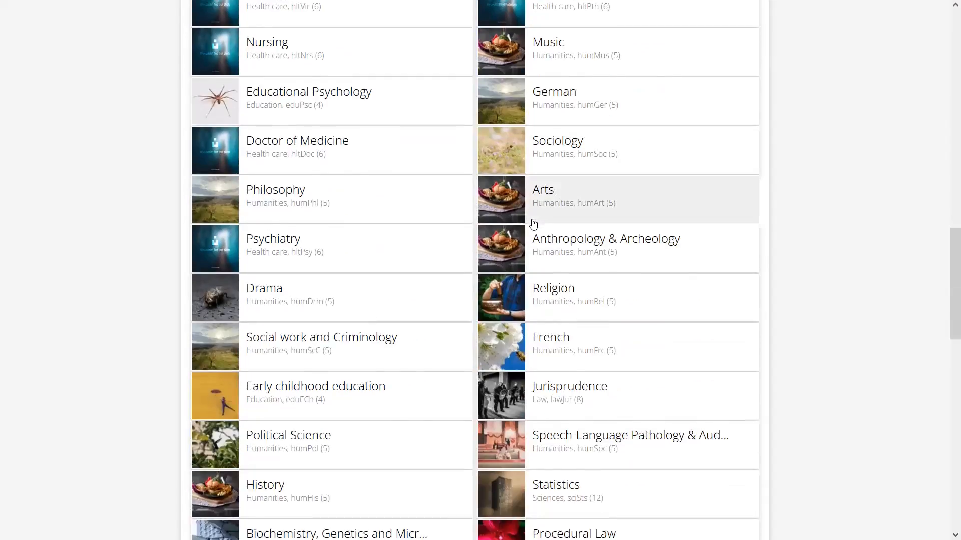
scroll(533, 224, "up", 20)
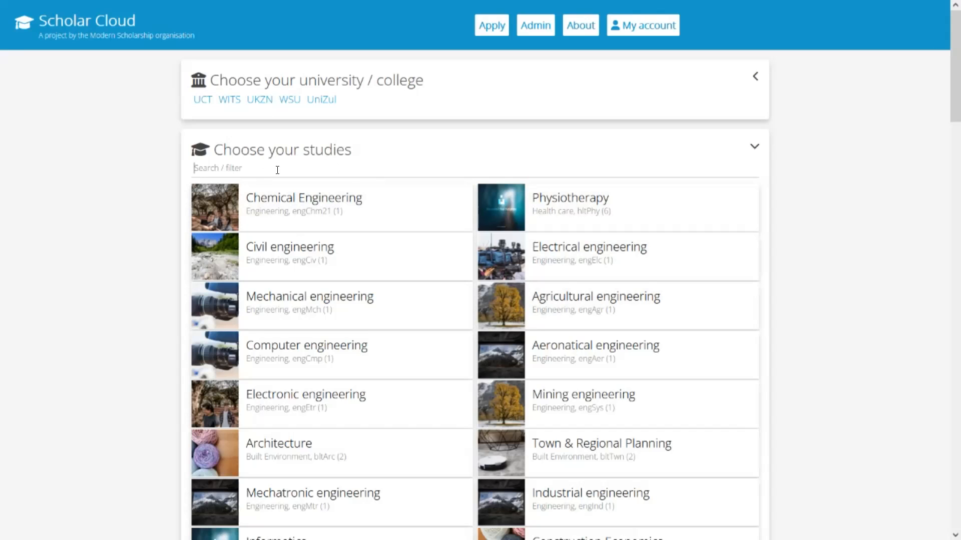
Filter the studies by "eng" and select Chemical, Electrical, Agricultural and Civil engineering
type("eng")
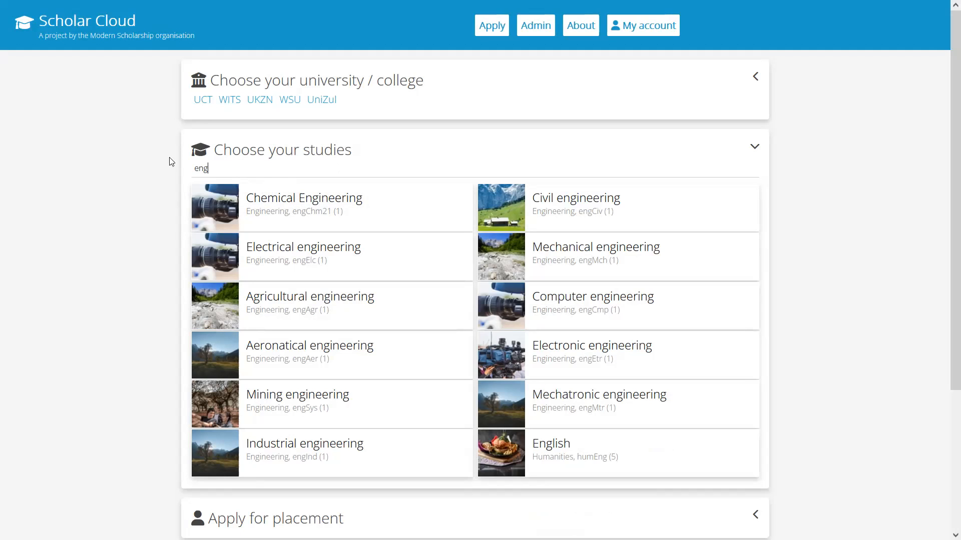
left_click(383, 209)
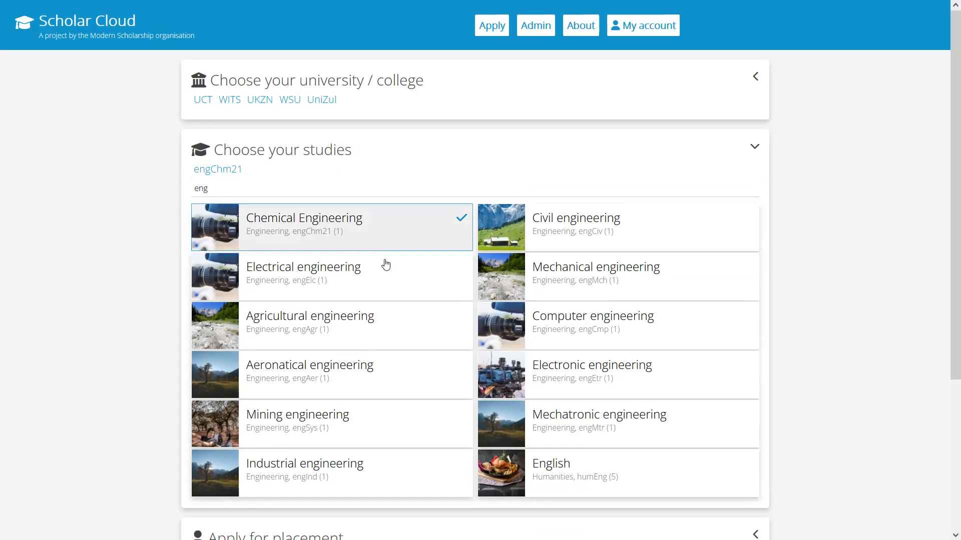
left_click(385, 279)
left_click(377, 335)
left_click(637, 223)
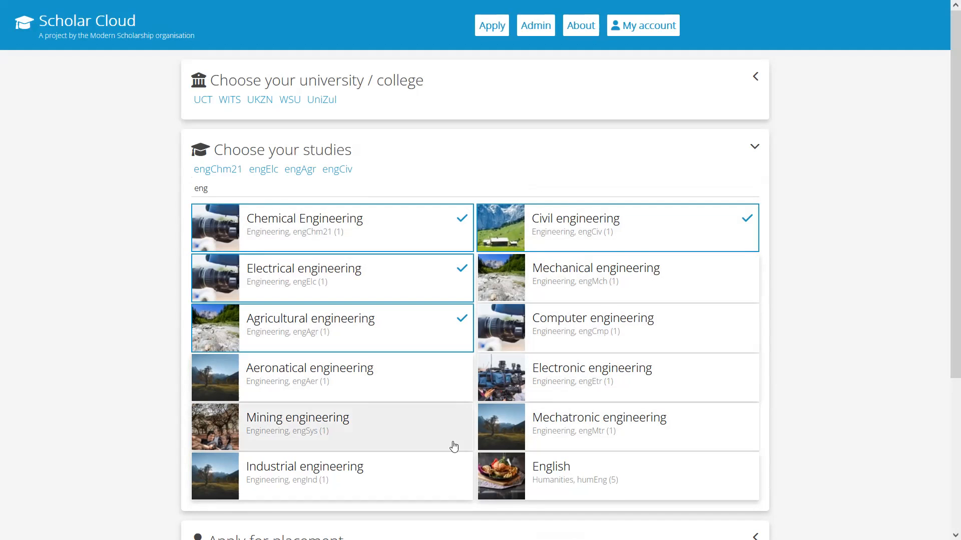
Filter the studies by "comput" and add Computer engineering and Computer Science to the choices
triple_click(262, 189)
type("comput")
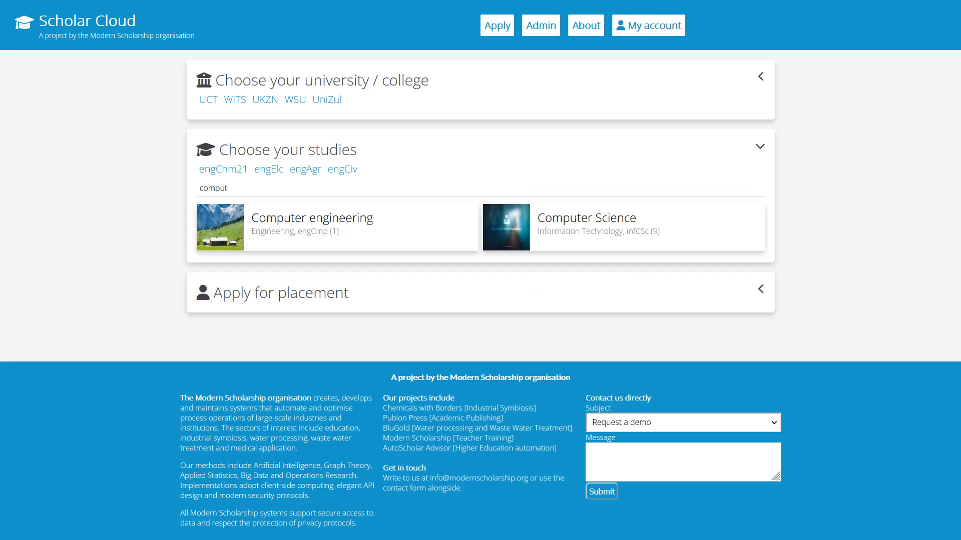
left_click(319, 226)
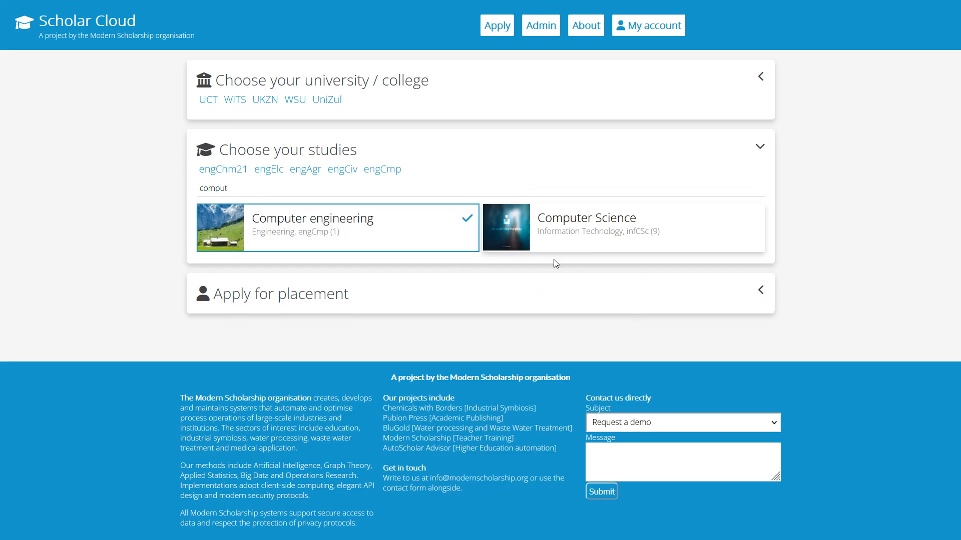
left_click(503, 243)
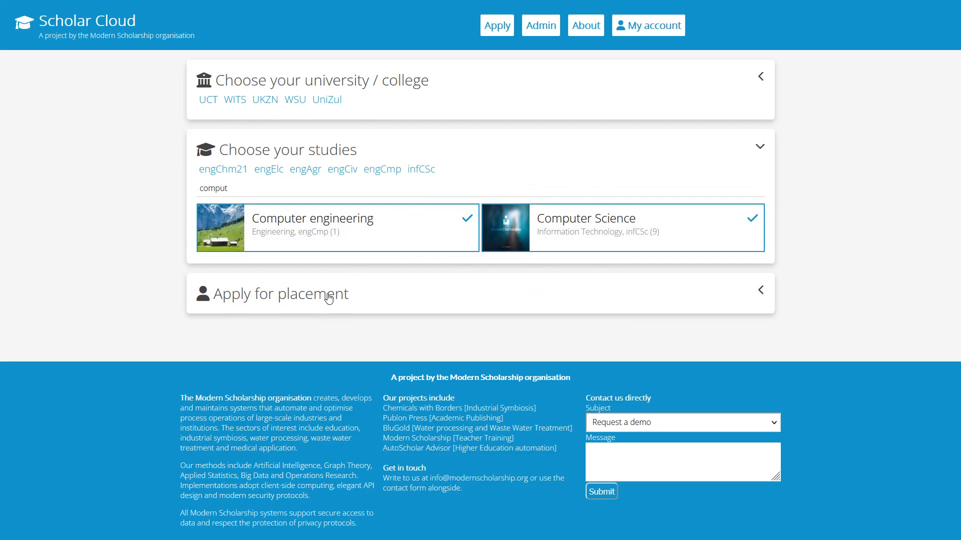
Open the Apply for placement form and fill in the applicant's first name, last name, email address and new password
left_click(361, 298)
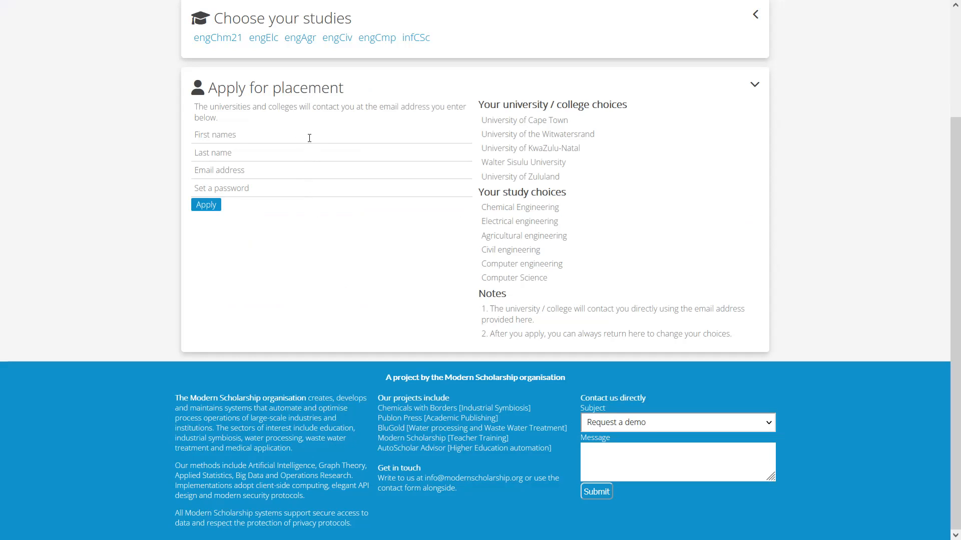
left_click(272, 135)
key("Tab")
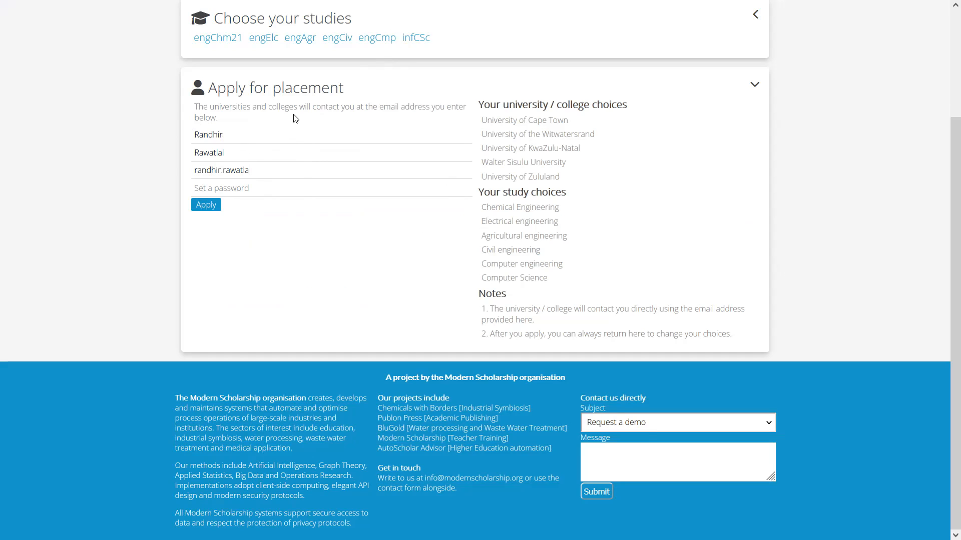
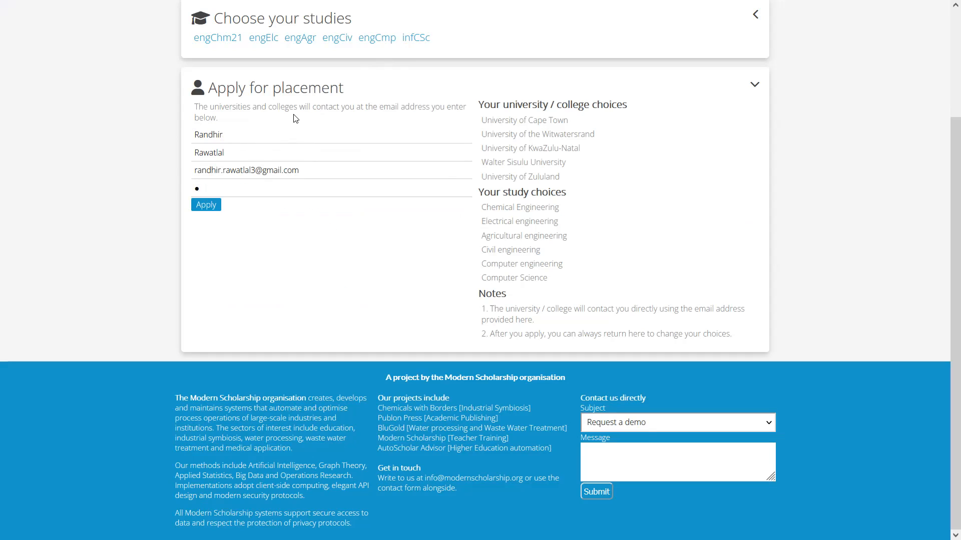
Highlight the entered email address and password in the placement form to point out the login details
key("shift+Left")
key("shift+Left")
key("shift+Left")
key("shift+Left")
key("shift+Left")
key("shift+Left")
key("shift+Left")
key("shift+Left")
key("shift+Left")
left_click(316, 168)
key("ctrl+shift+Left")
key("ctrl+shift+Left")
key("ctrl+shift+Left")
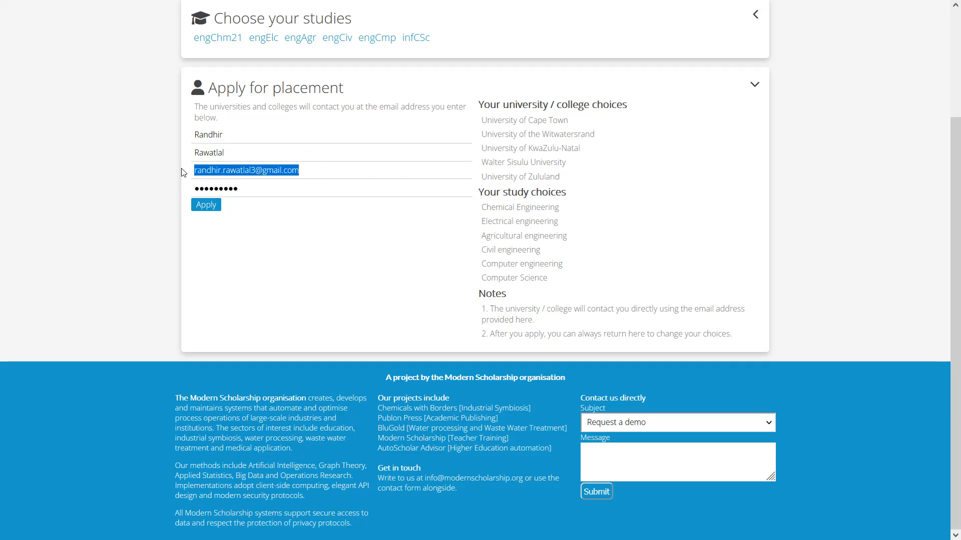
left_click(265, 189)
key("shift+Left")
key("shift+Left")
key("shift+Left")
key("shift+Left")
key("shift+Left")
key("shift+Left")
key("shift+Left")
key("shift+Left")
key("shift+Left")
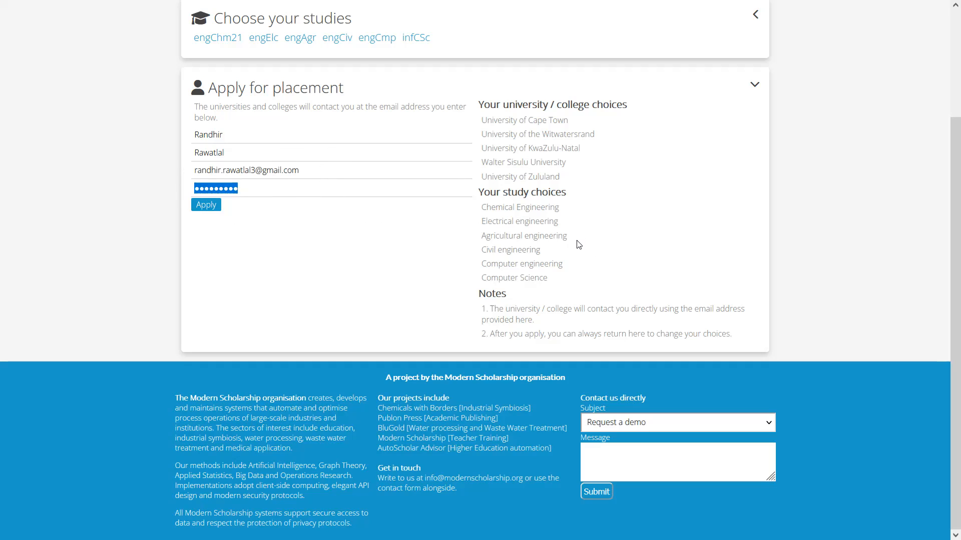
Review the selected universities and studies and submit the placement application
scroll(442, 180, "up", 3)
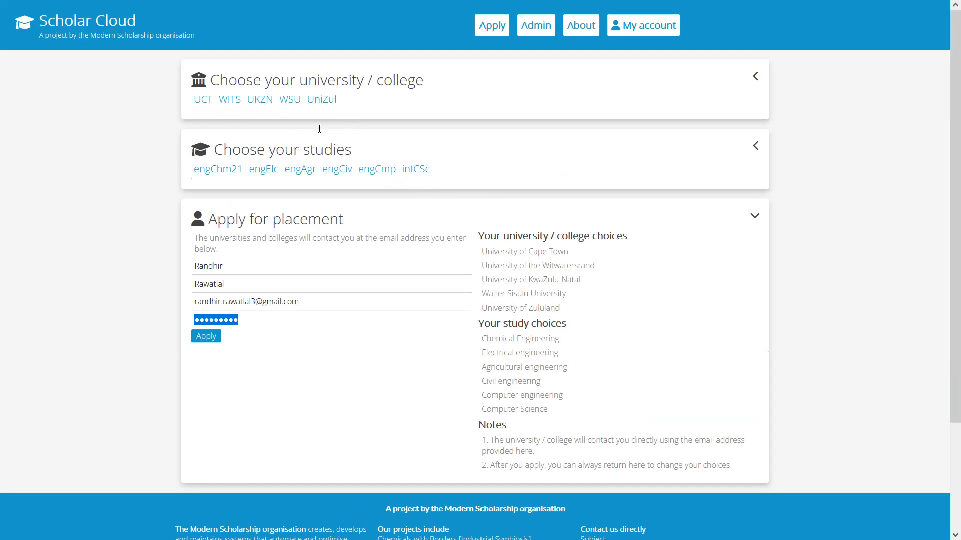
scroll(220, 170, "down", 3)
left_click(208, 205)
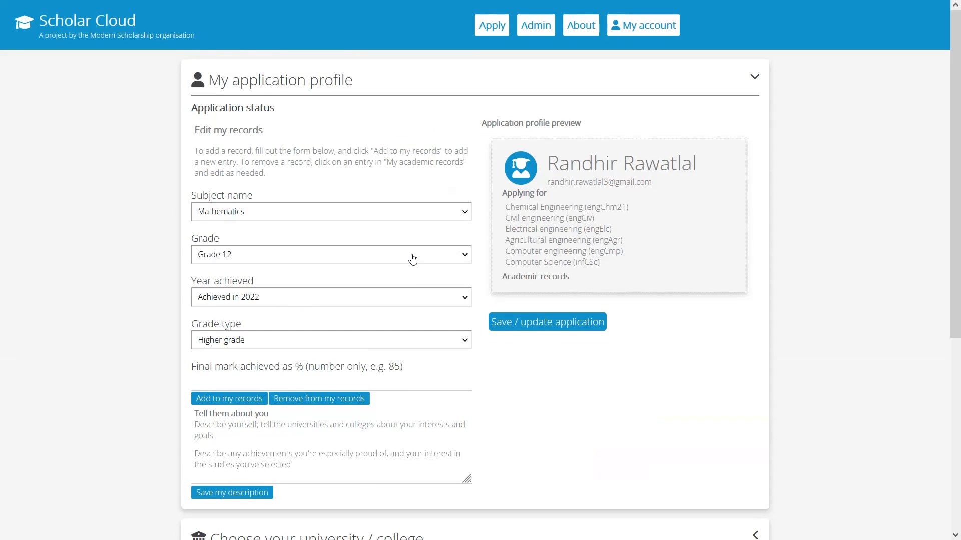
Collapse the My application profile section to view the saved university and study choices, and reopen it
scroll(471, 236, "up", 1)
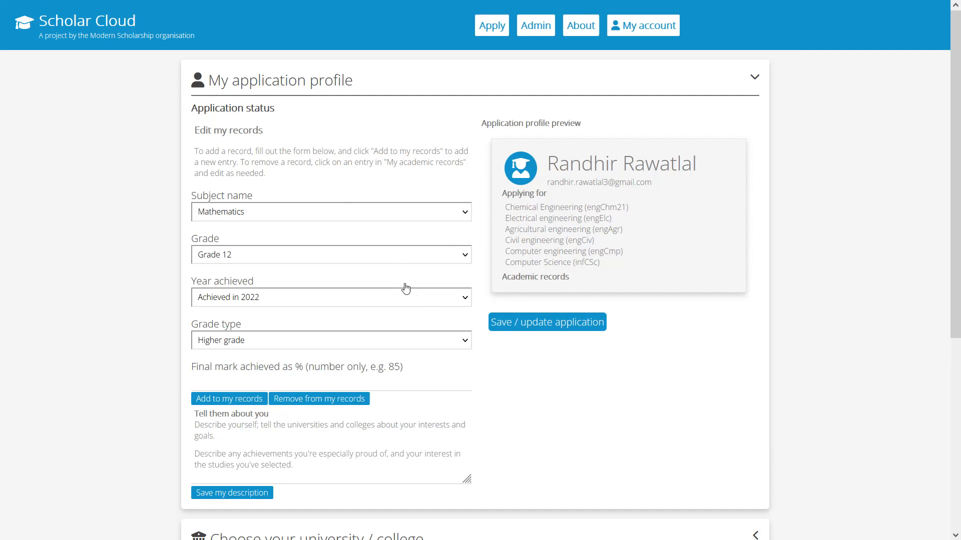
left_click_drag(364, 83, 343, 81)
left_click(414, 88)
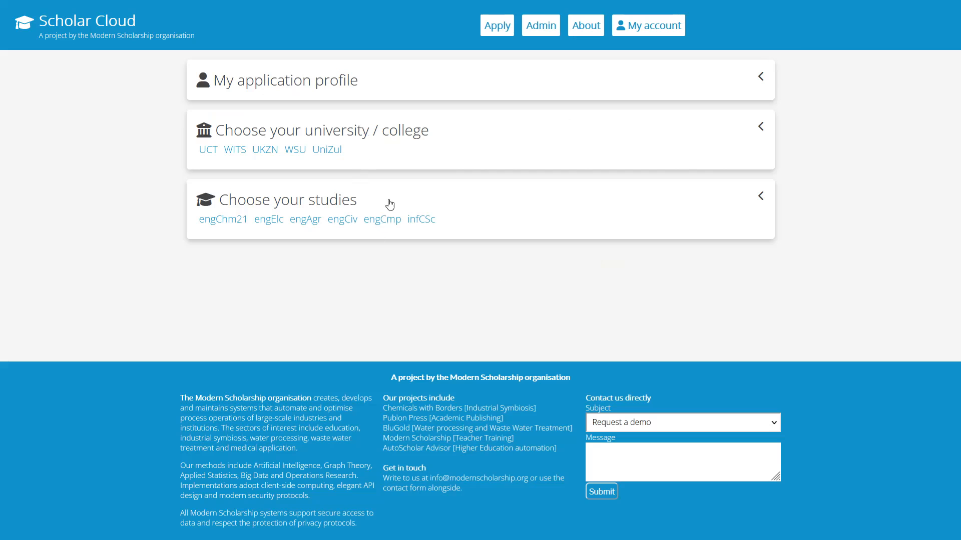
left_click(416, 84)
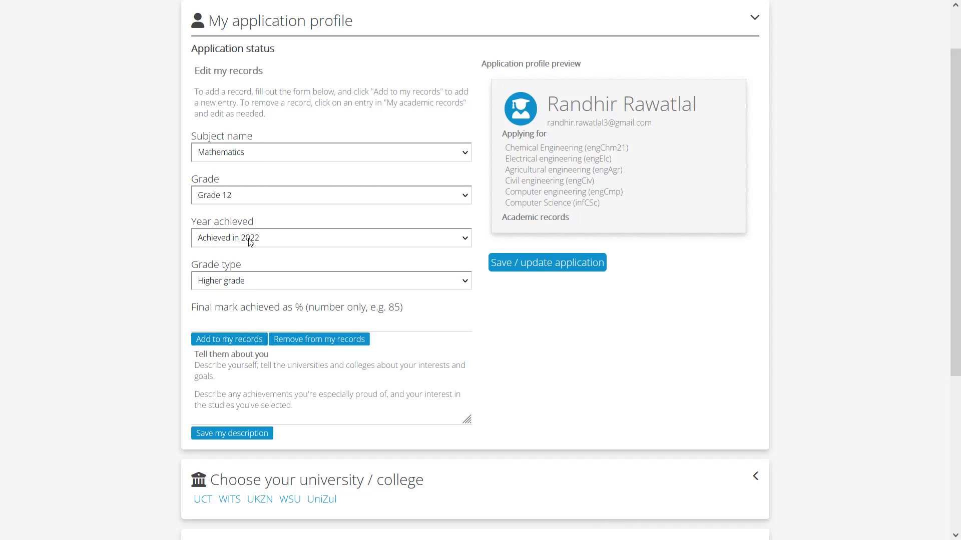
Add a Grade 12 higher-grade Mathematics record achieved in 2021 with a final mark of 95% to the academic records
left_click(275, 242)
left_click(267, 272)
left_click(250, 343)
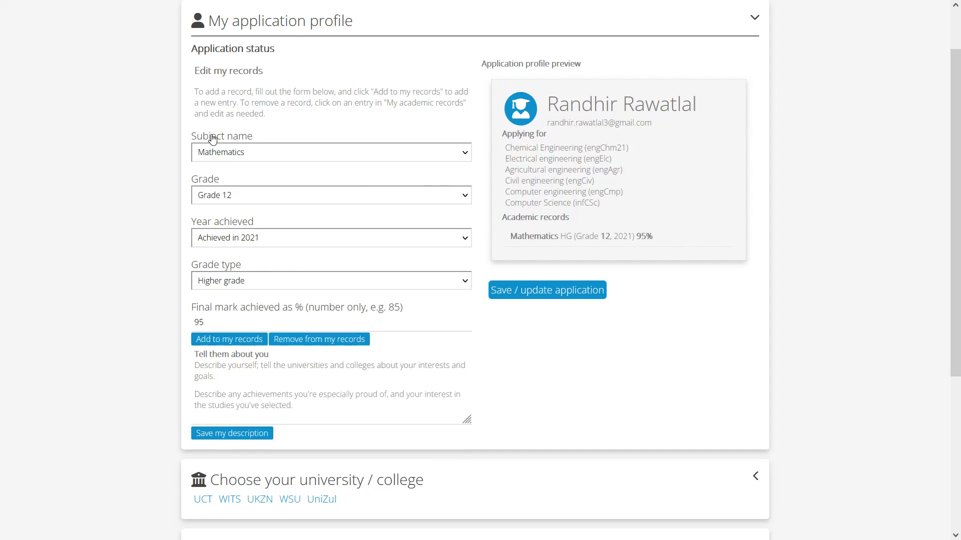
Add an English (First language) record with a final mark of 75% to the academic records
left_click(288, 158)
scroll(306, 326, "down", 3)
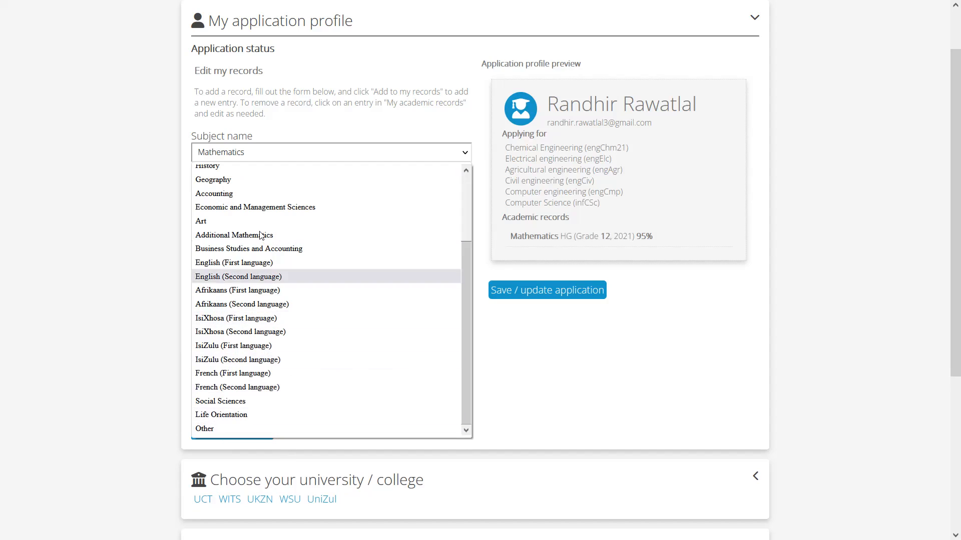
left_click(274, 264)
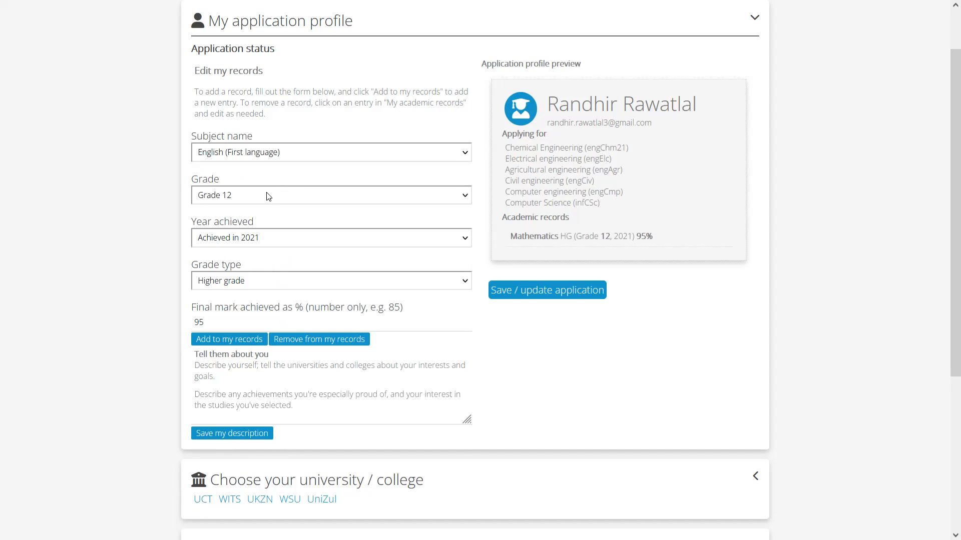
double_click(199, 323)
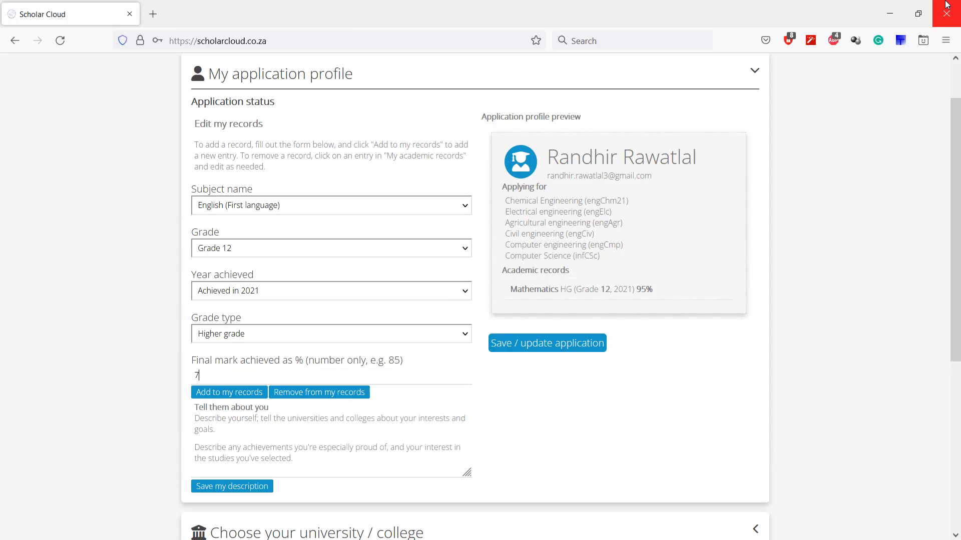
type("75")
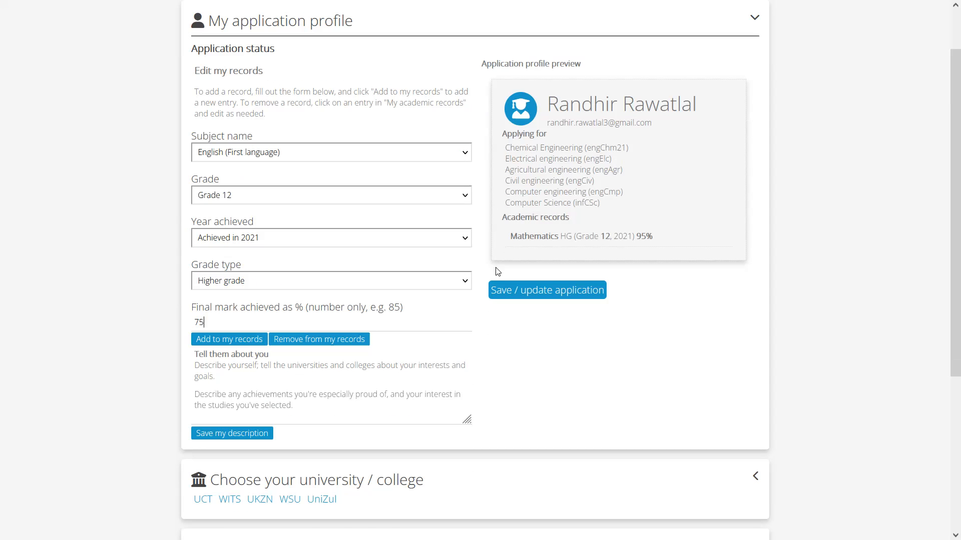
left_click(247, 340)
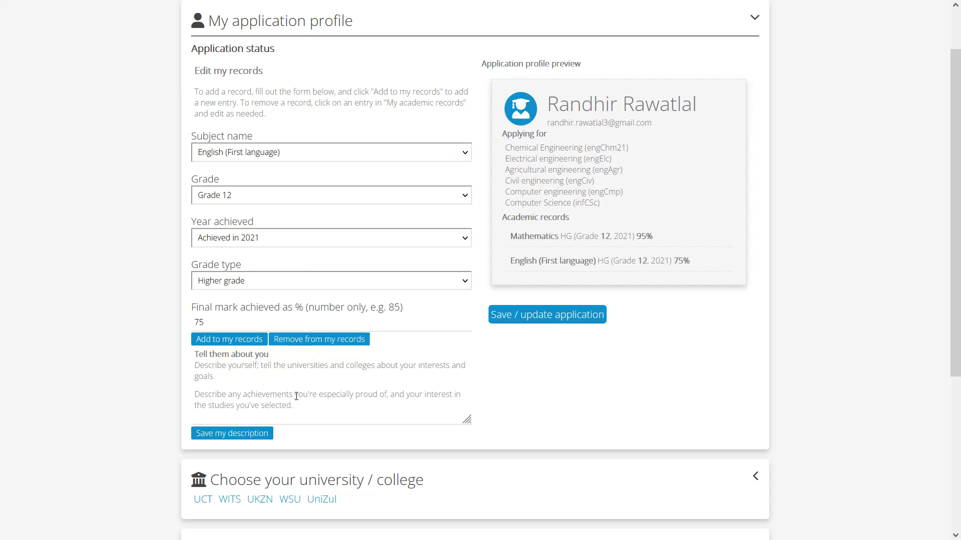
Enter "I am very interested in chemical engineering" as the personal description and save it
left_click(262, 386)
type("I am")
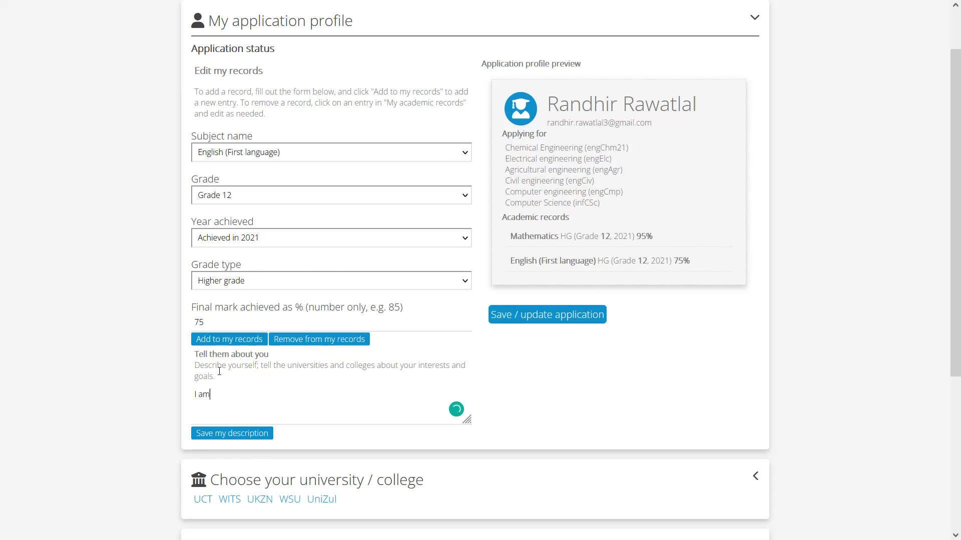
type(" very interested in chemical engineering")
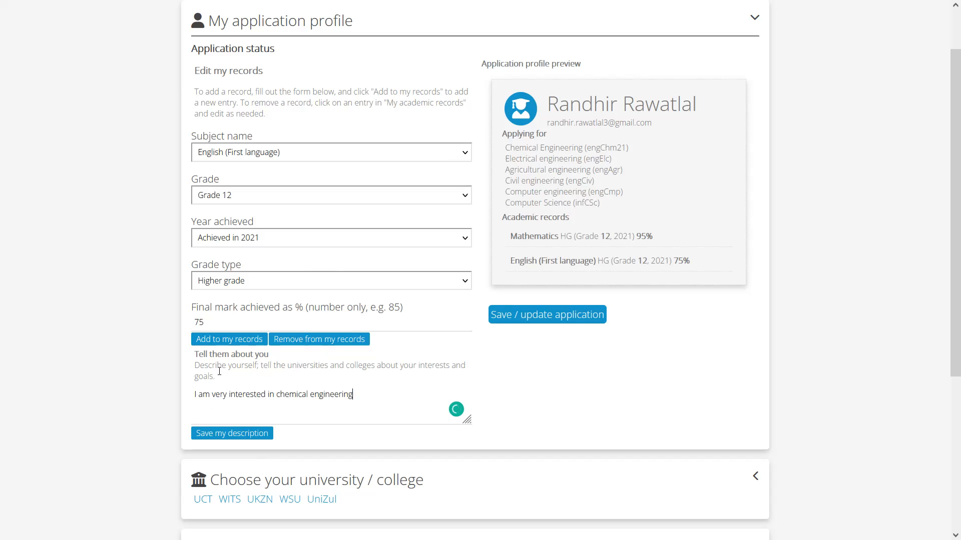
key("ctrl+a")
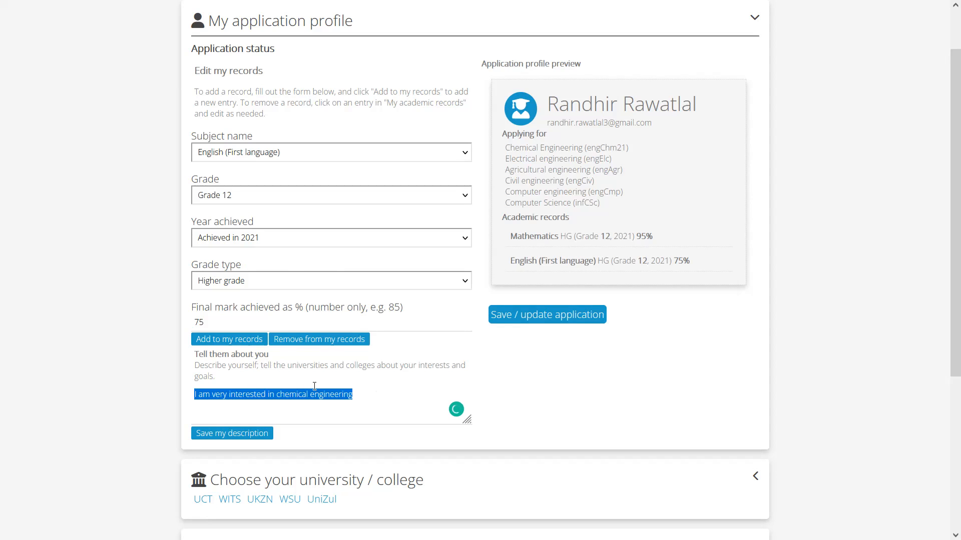
left_click(258, 434)
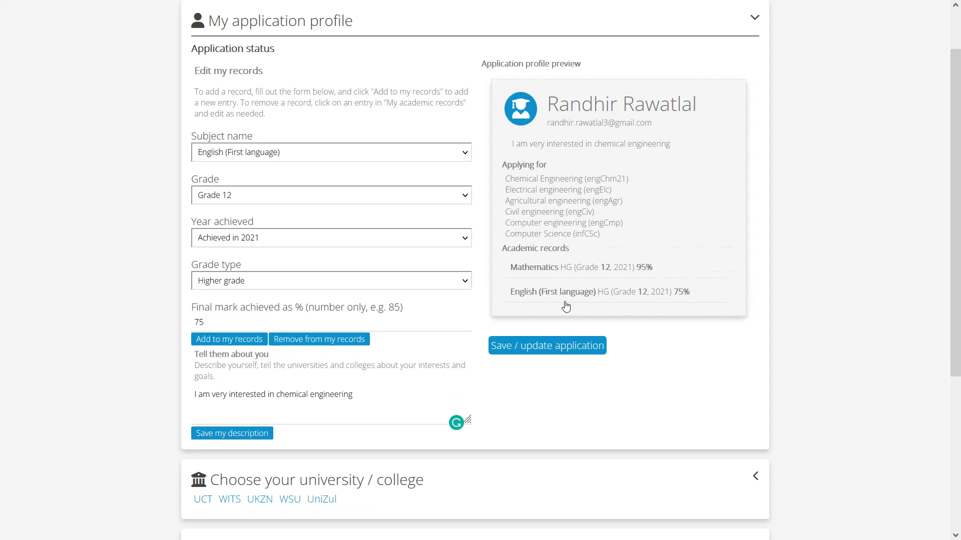
Check the description, studies and academic records in the application profile preview and the saved university choices
left_click_drag(671, 145, 513, 145)
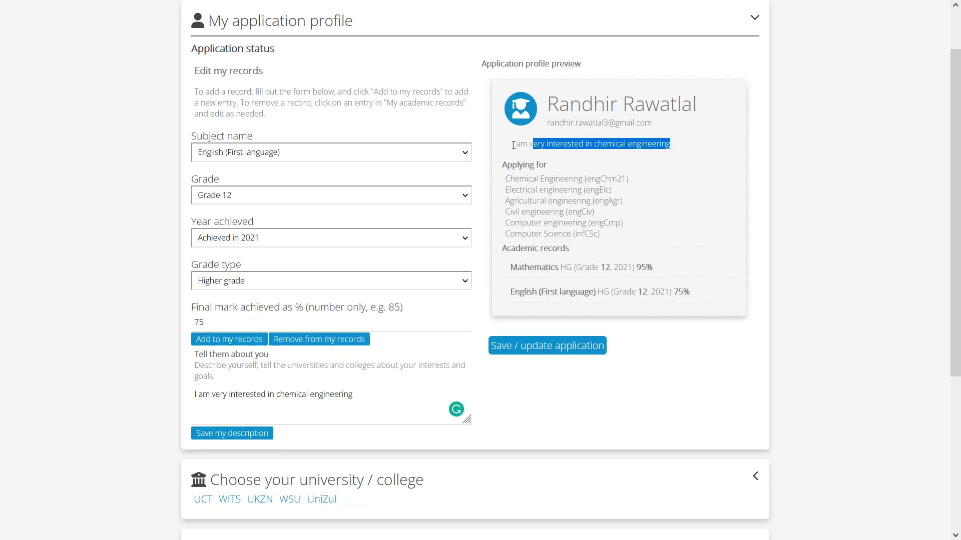
left_click(699, 161)
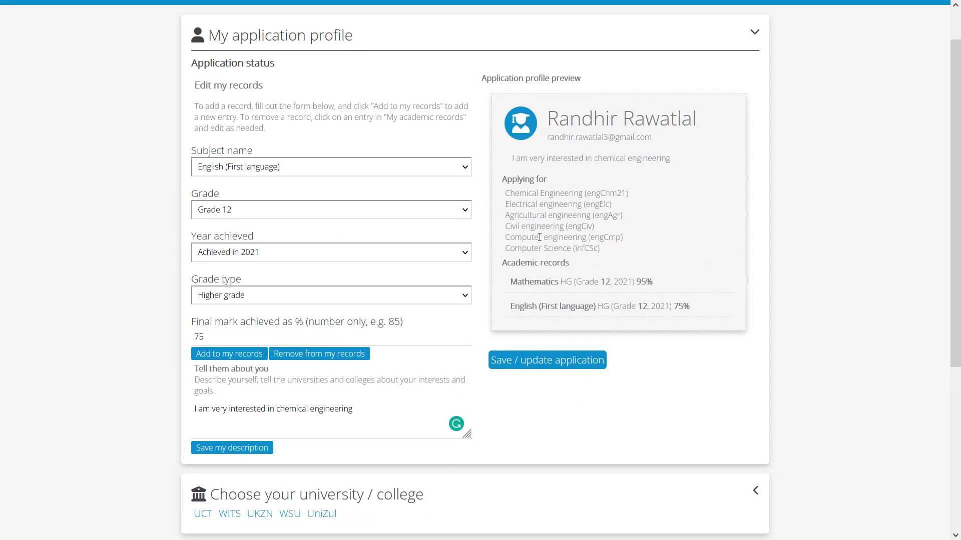
scroll(532, 242, "down", 5)
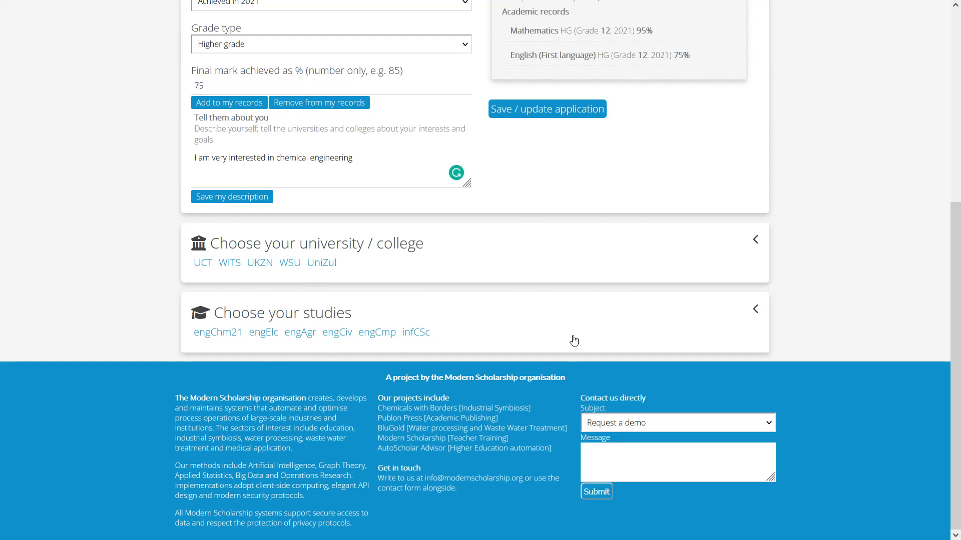
scroll(562, 380, "up", 6)
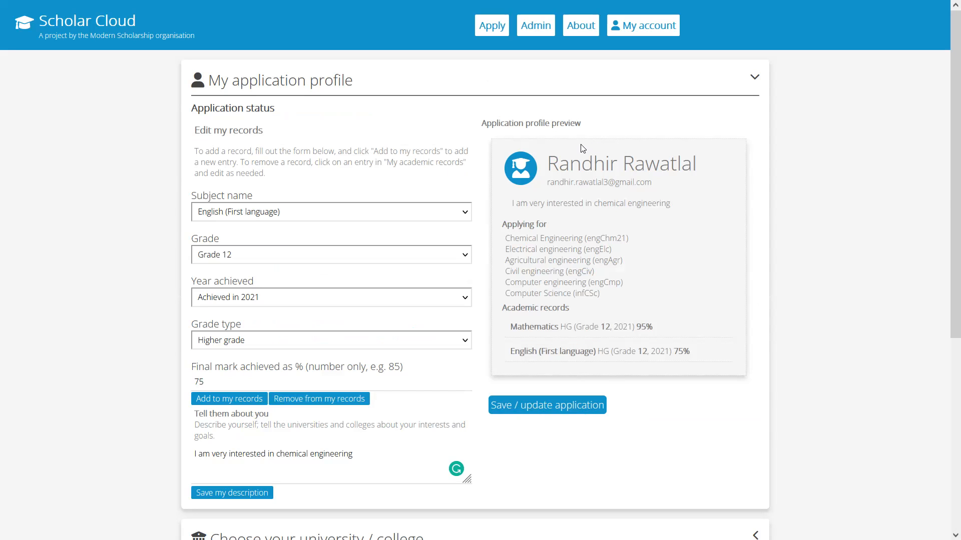
left_click(640, 337)
scroll(735, 277, "down", 5)
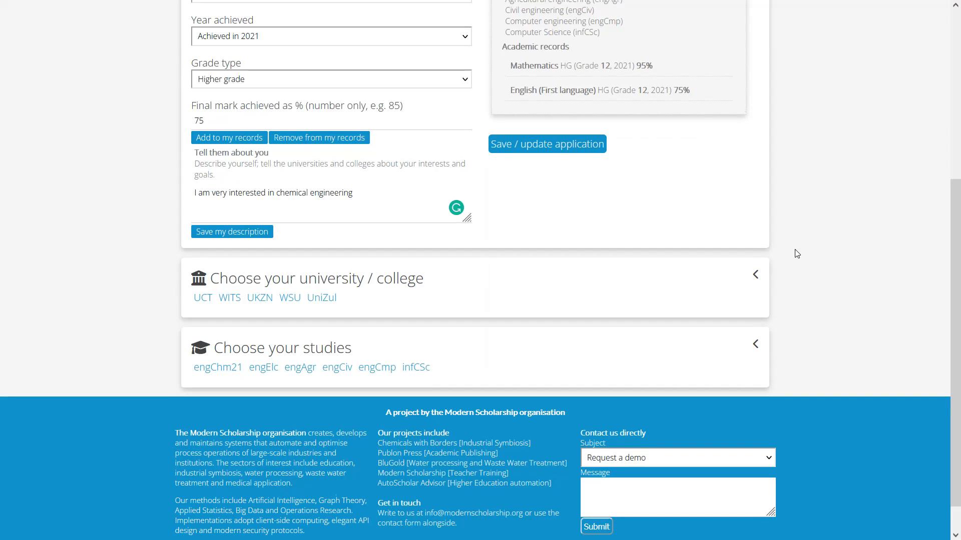
scroll(796, 253, "up", 5)
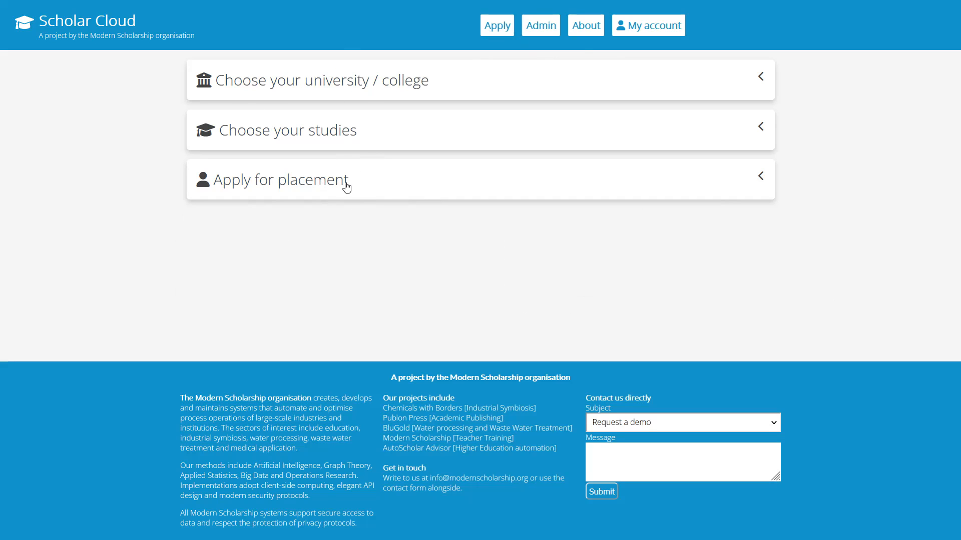
Log in to the existing applicant's account with the email address and account password
left_click(660, 31)
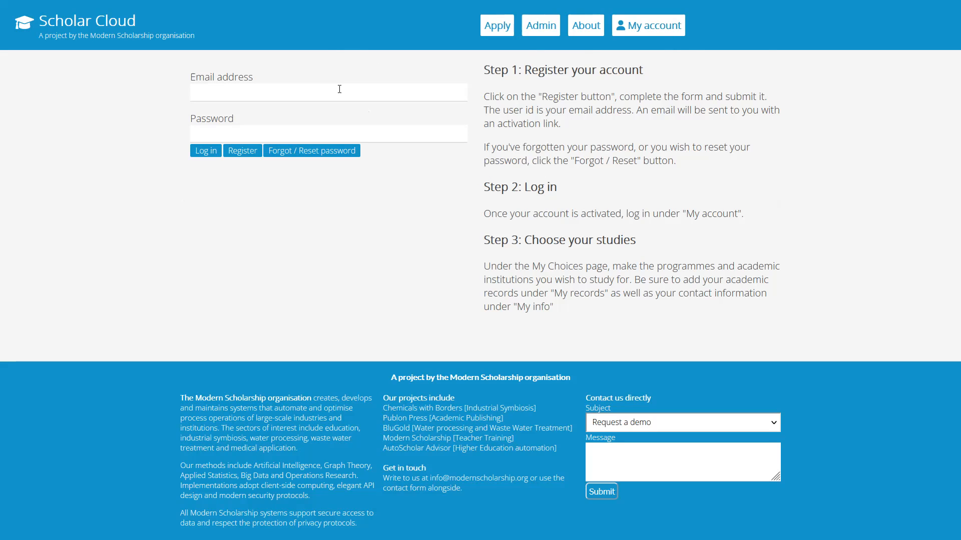
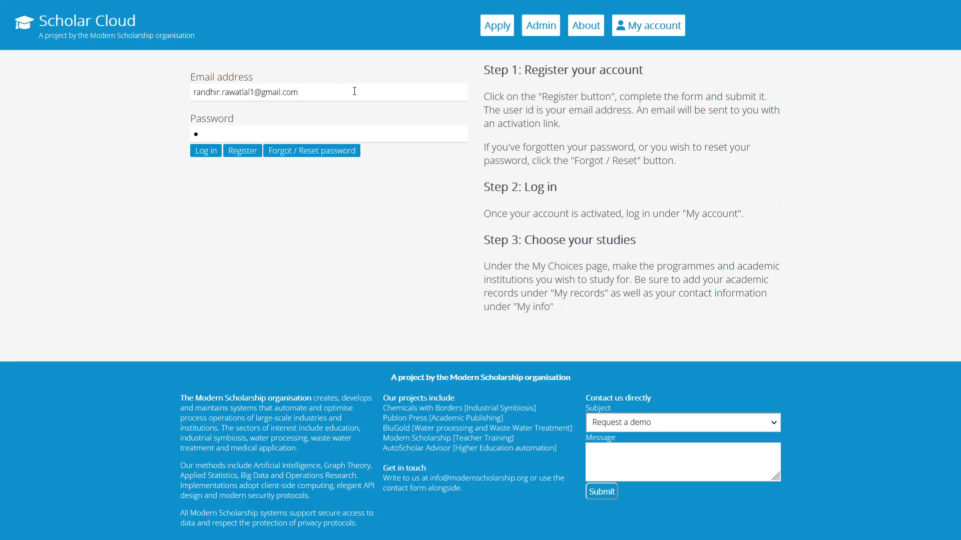
type("***")
left_click(203, 151)
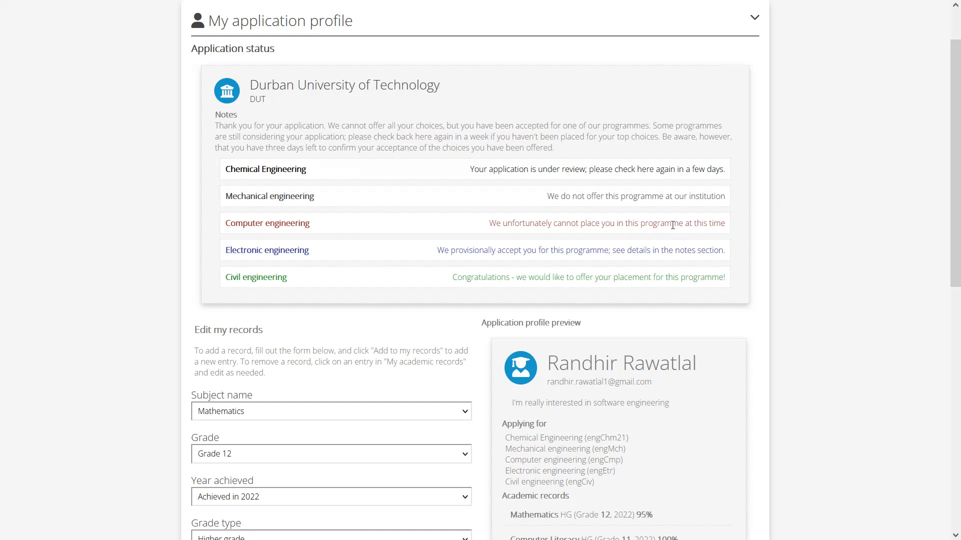
Look over the applicant's profile page and highlight the Application status heading
scroll(583, 249, "down", 3)
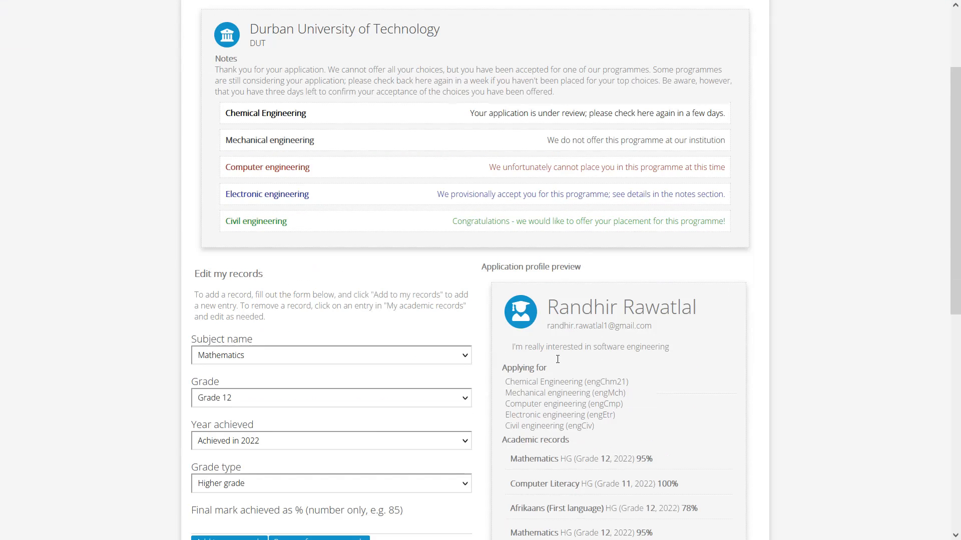
scroll(590, 331, "up", 4)
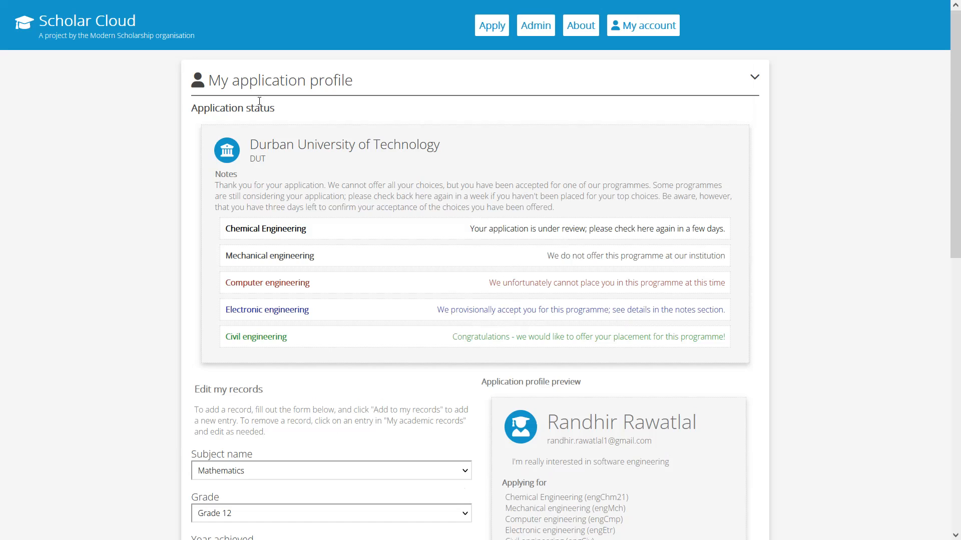
left_click_drag(296, 111, 193, 102)
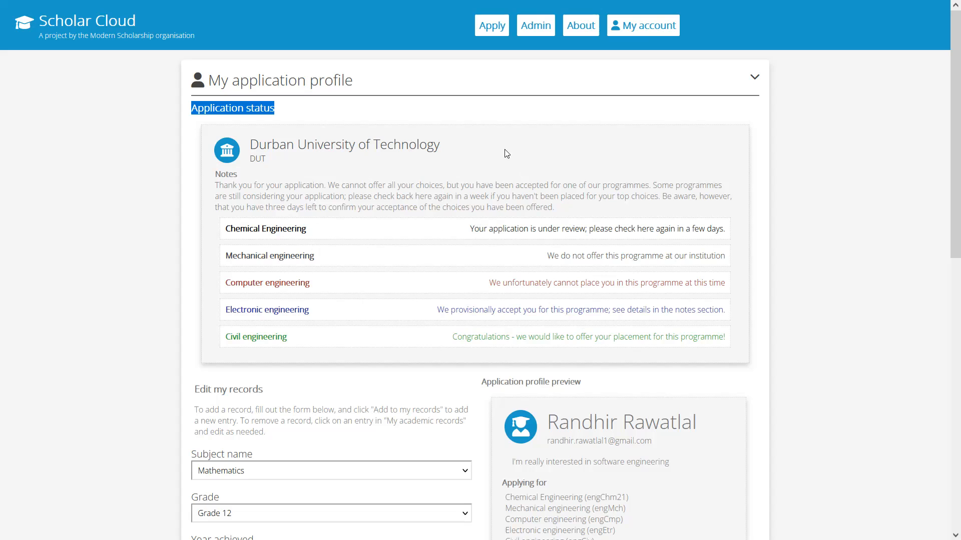
left_click(460, 188)
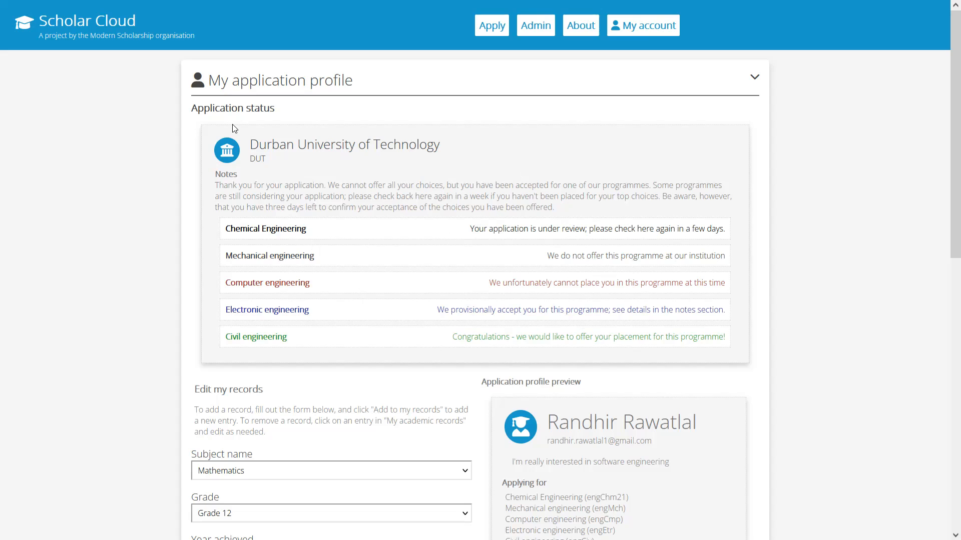
scroll(330, 337, "down", 1)
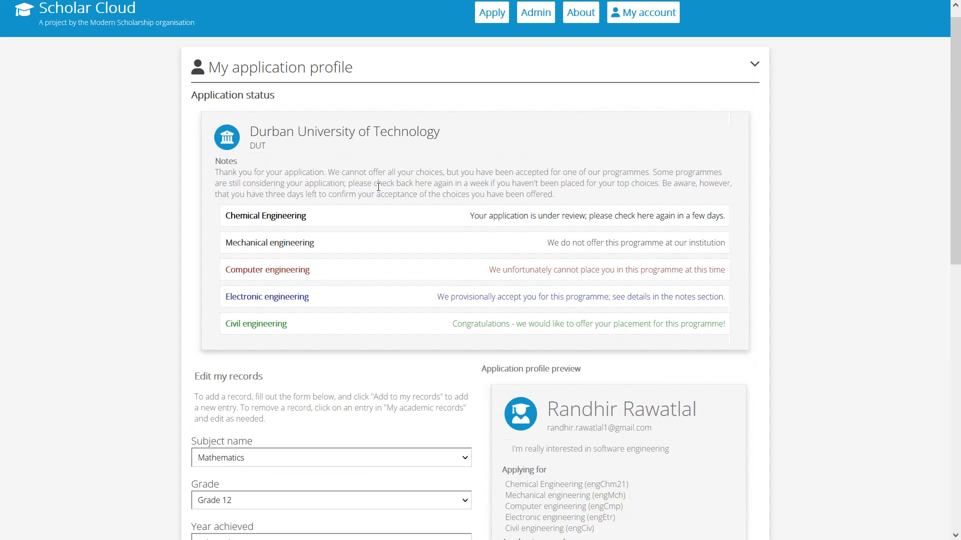
scroll(409, 172, "up", 1)
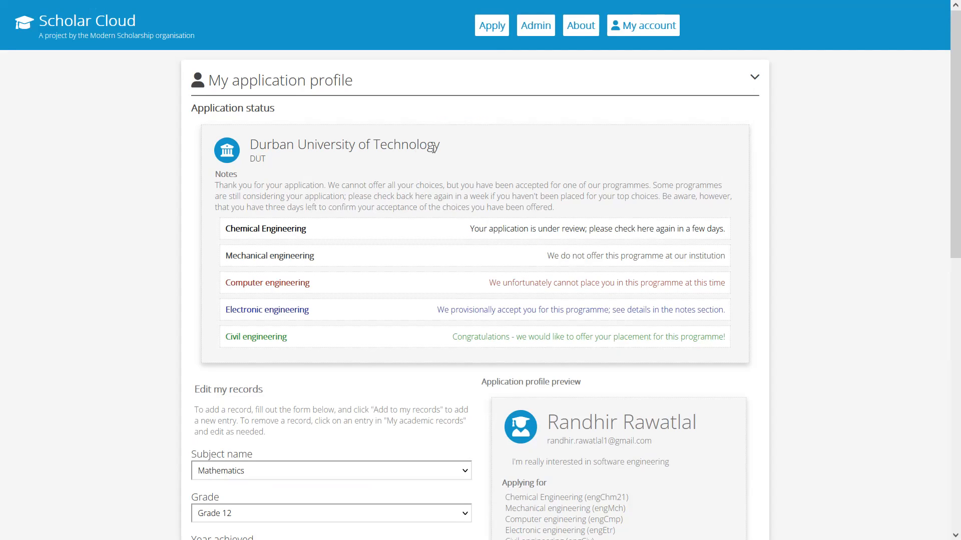
Examine Durban University of Technology's notes and its response for each programme, highlighting the Mechanical and Electronic engineering entries
left_click_drag(442, 145, 401, 145)
left_click(448, 177)
left_click_drag(223, 228, 224, 258)
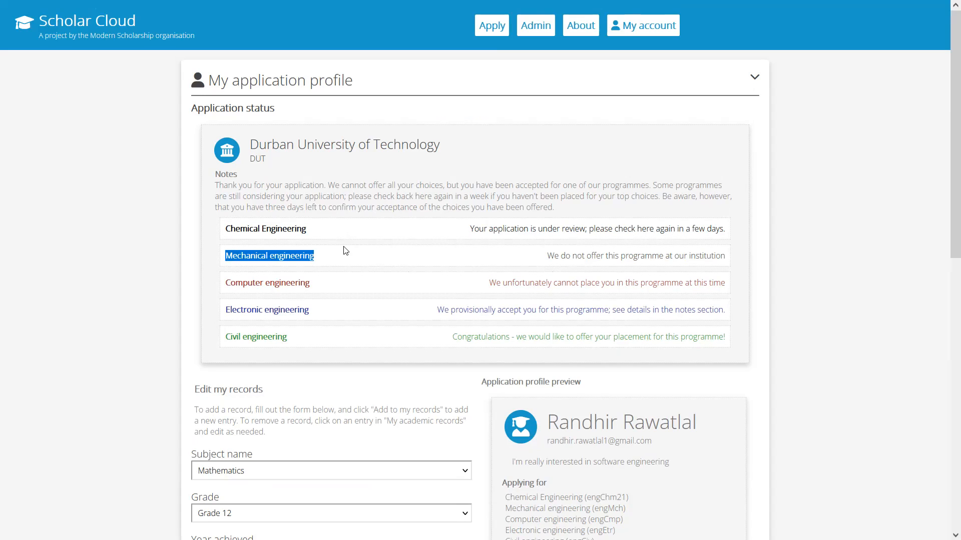
left_click_drag(404, 207, 408, 207)
left_click(456, 167)
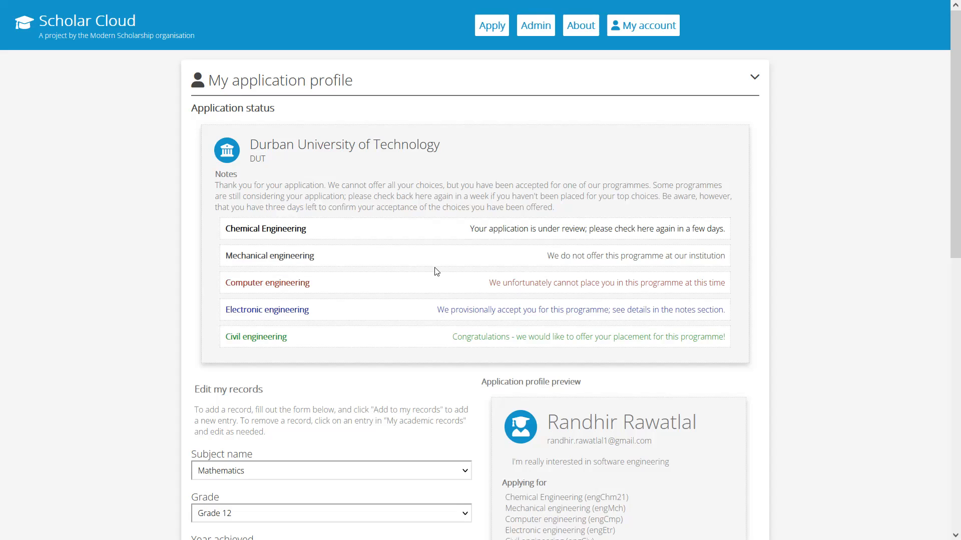
left_click_drag(325, 309, 204, 308)
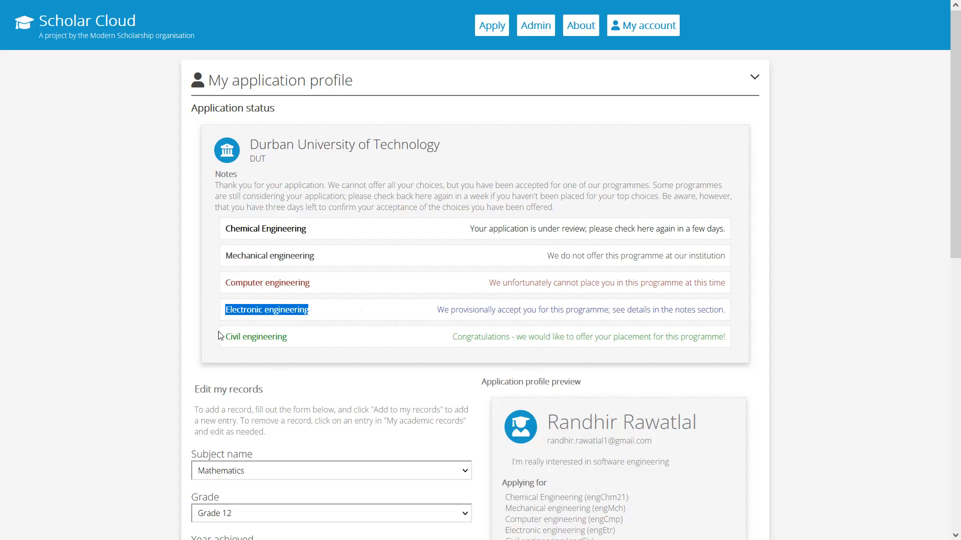
left_click(346, 343)
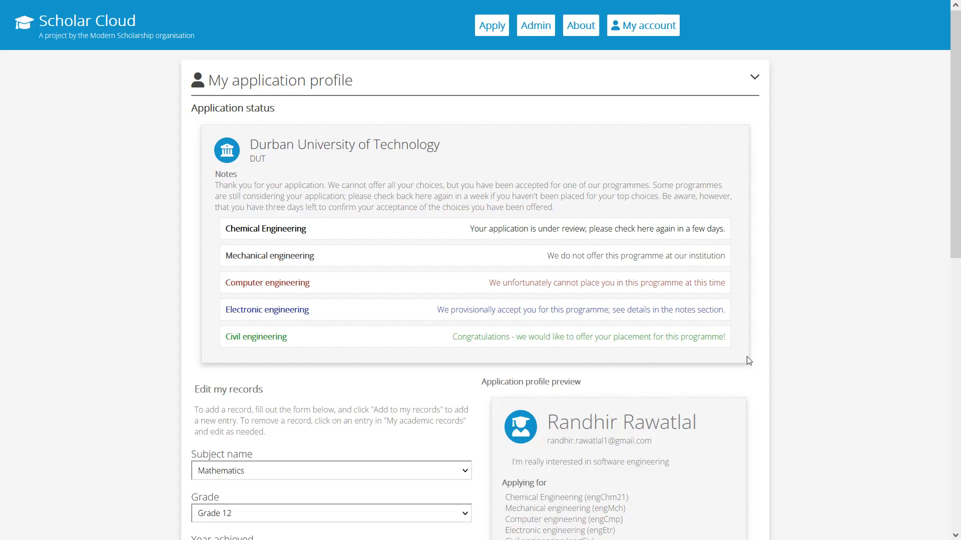
Open the Computer Literacy, Afrikaans (First language) and Mathematics records for editing, and inspect the personal description text
scroll(849, 253, "down", 5)
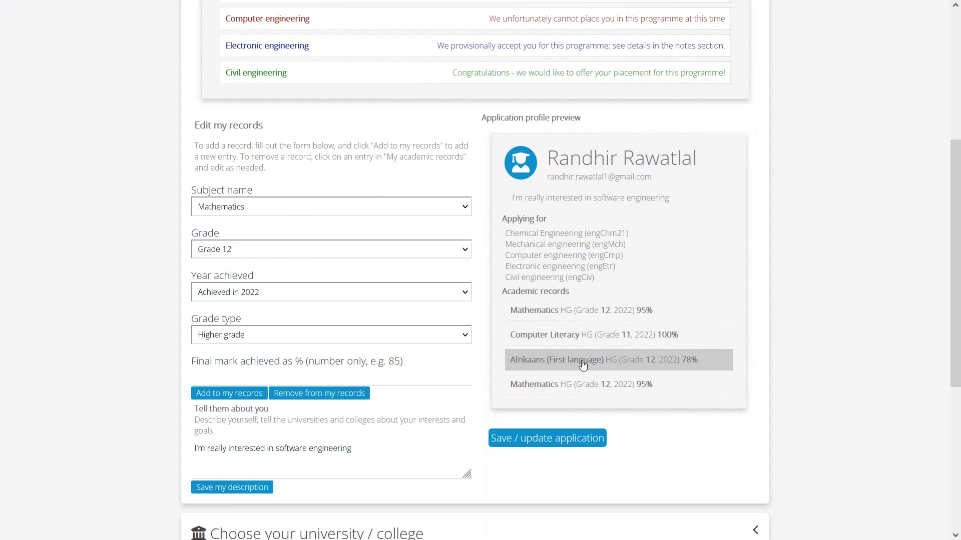
left_click(601, 343)
left_click(599, 364)
left_click(602, 383)
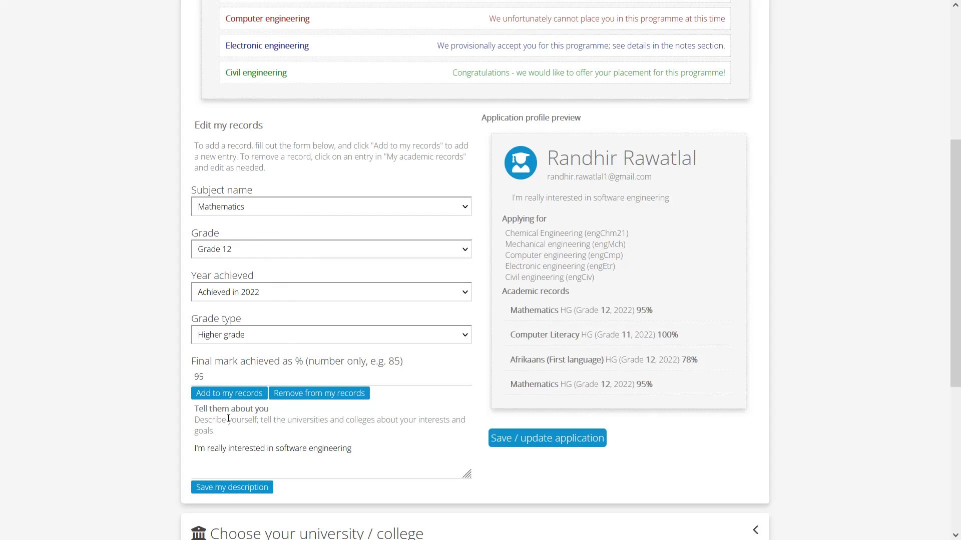
left_click(332, 461)
key("ctrl+a")
left_click(353, 456)
Replace University of the Free State and University of KwaZulu-Natal with University of Fore Hare and Vaal University of Technology in the university choices
scroll(579, 349, "down", 5)
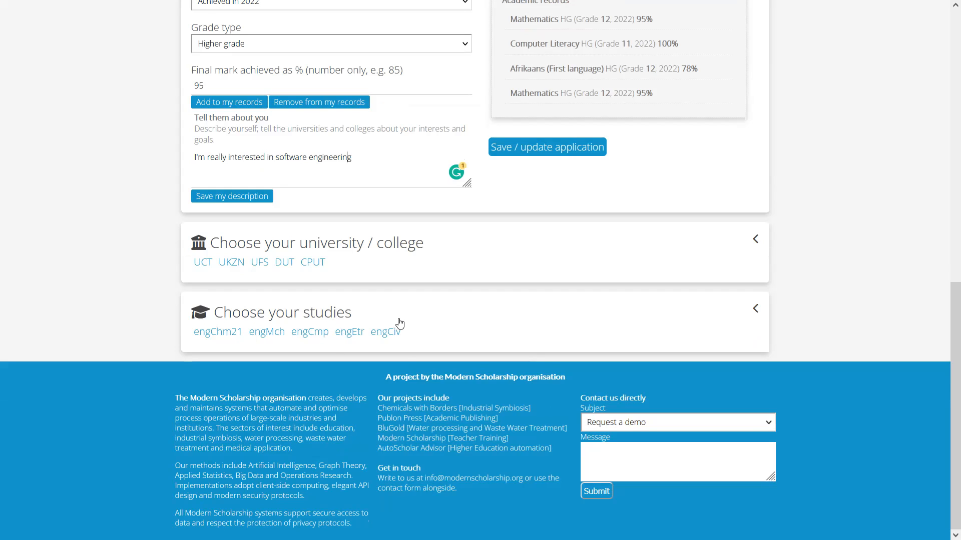
left_click(367, 242)
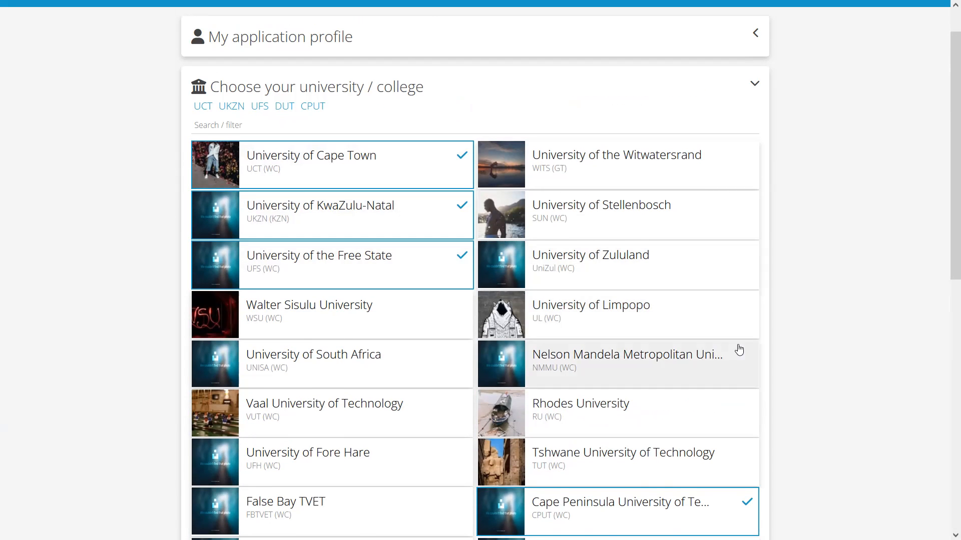
scroll(736, 348, "down", 5)
scroll(736, 350, "up", 5)
left_click(364, 258)
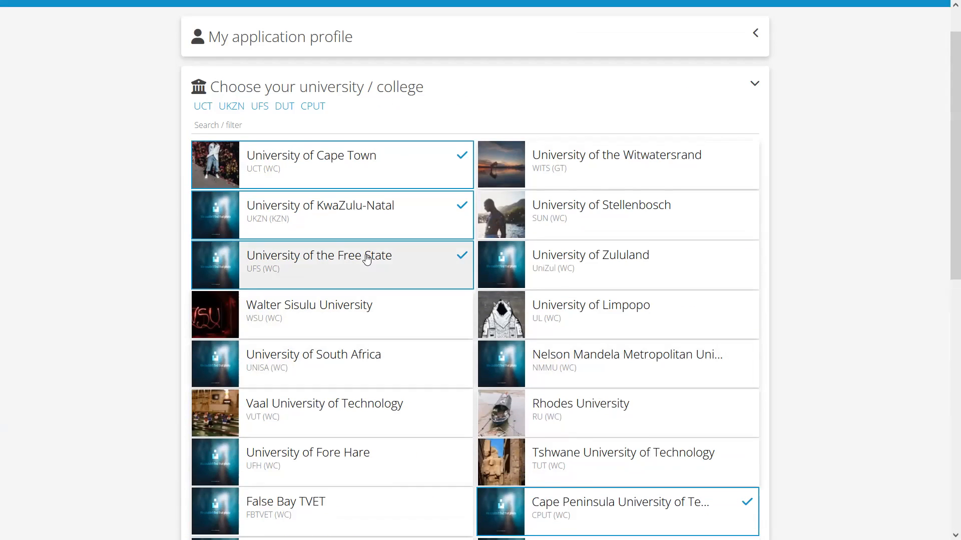
left_click(369, 229)
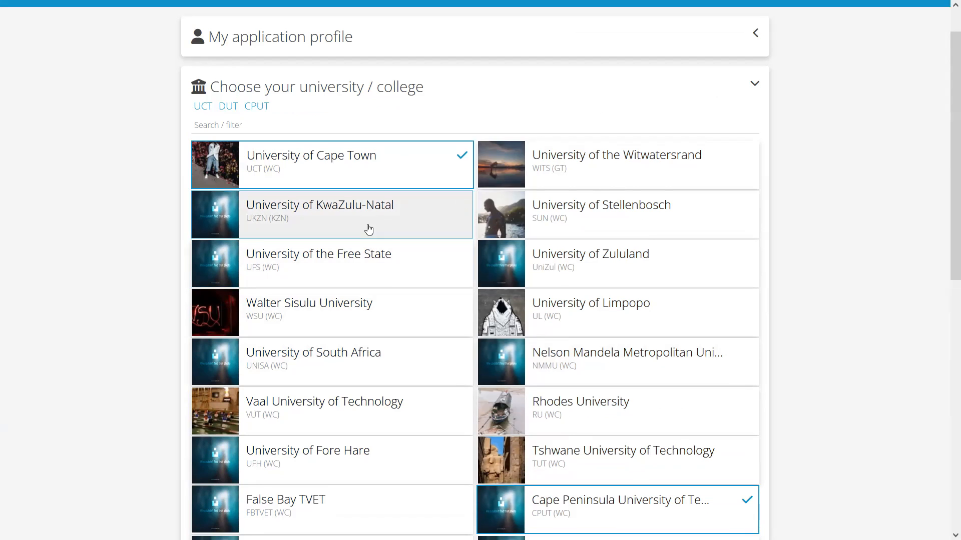
left_click(332, 450)
left_click(332, 400)
scroll(473, 298, "up", 1)
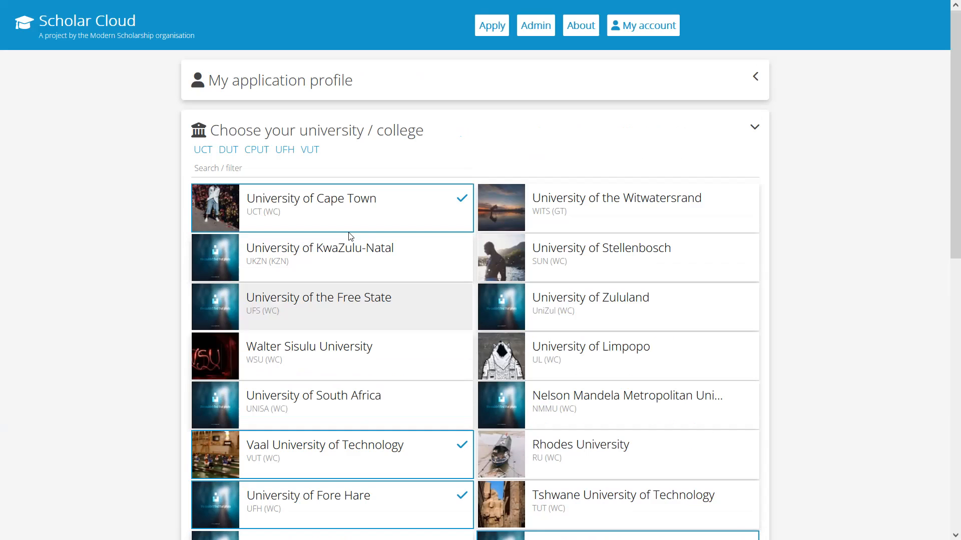
Reopen the My application profile section and review the records, university and study choices, and application status
left_click(326, 85)
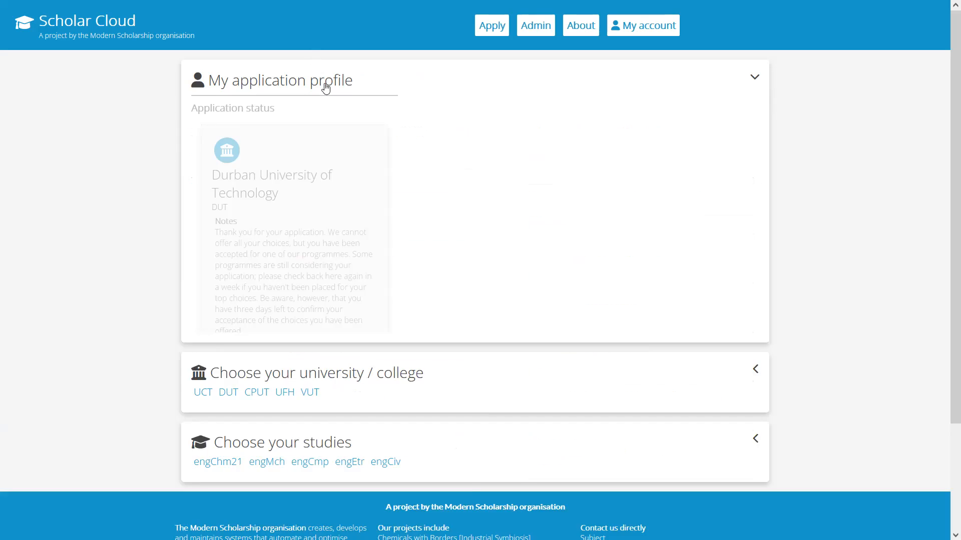
scroll(381, 182, "down", 1)
scroll(381, 182, "down", 8)
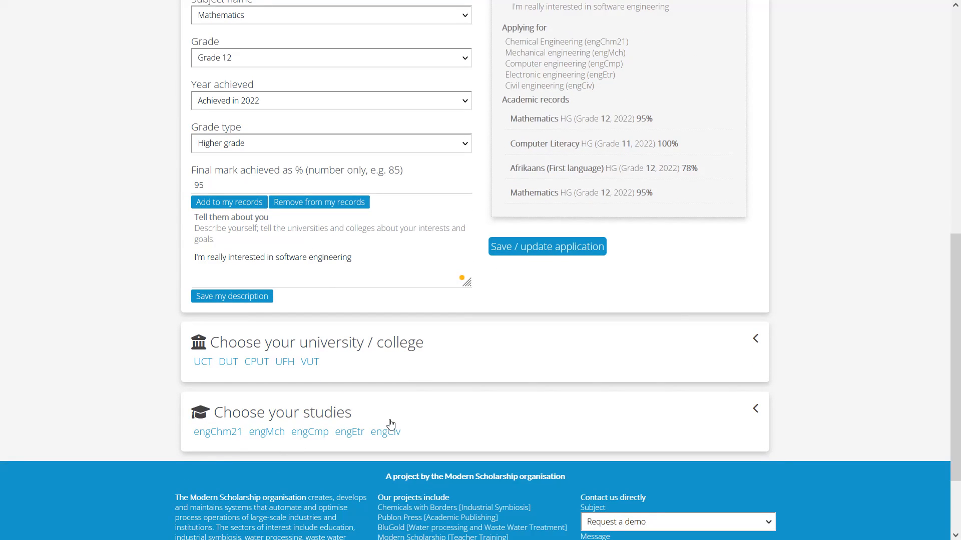
scroll(386, 415, "down", 2)
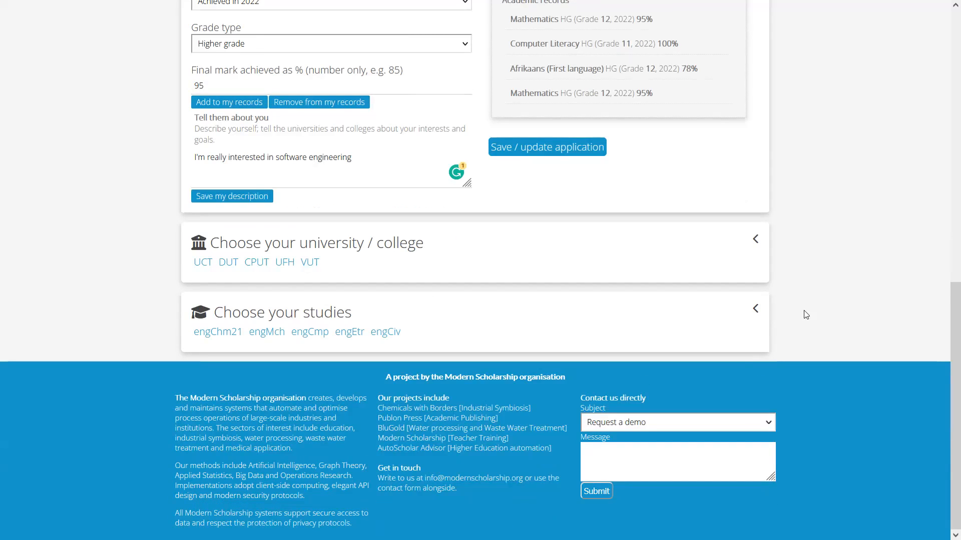
scroll(873, 245, "up", 15)
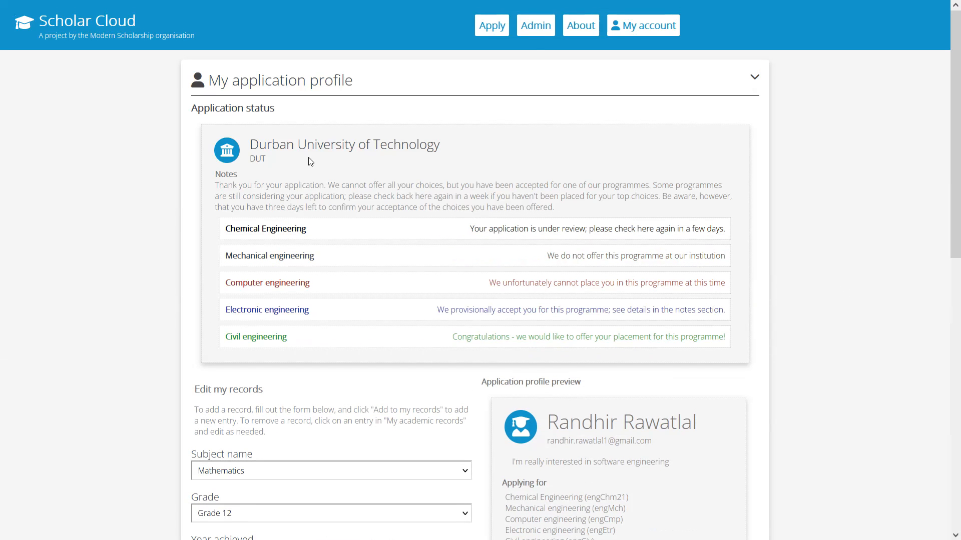